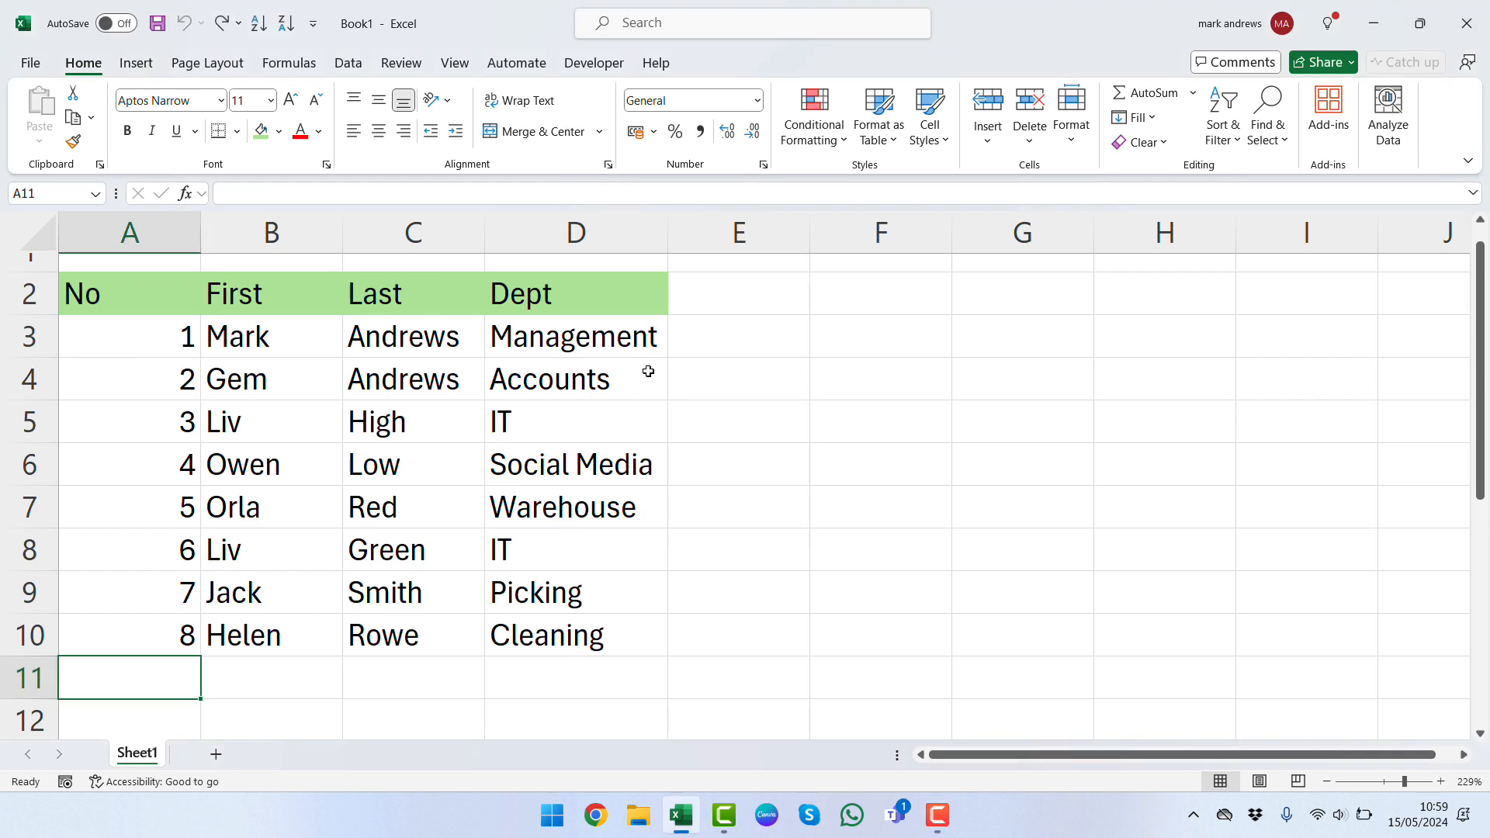
Step: Open the Quick Access Toolbar customization options and list All Commands as the command source
click(301, 372)
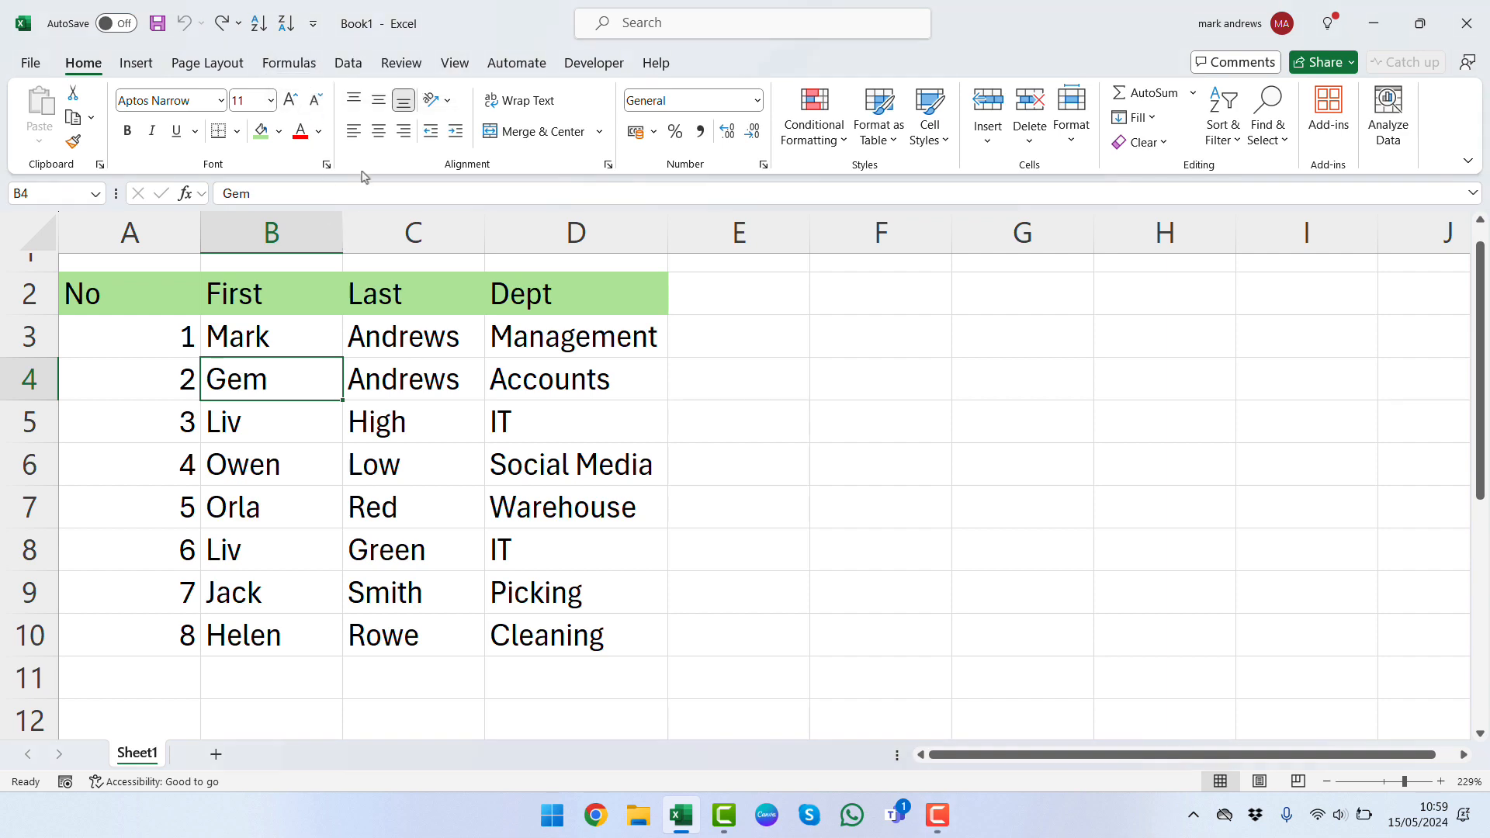
click(317, 30)
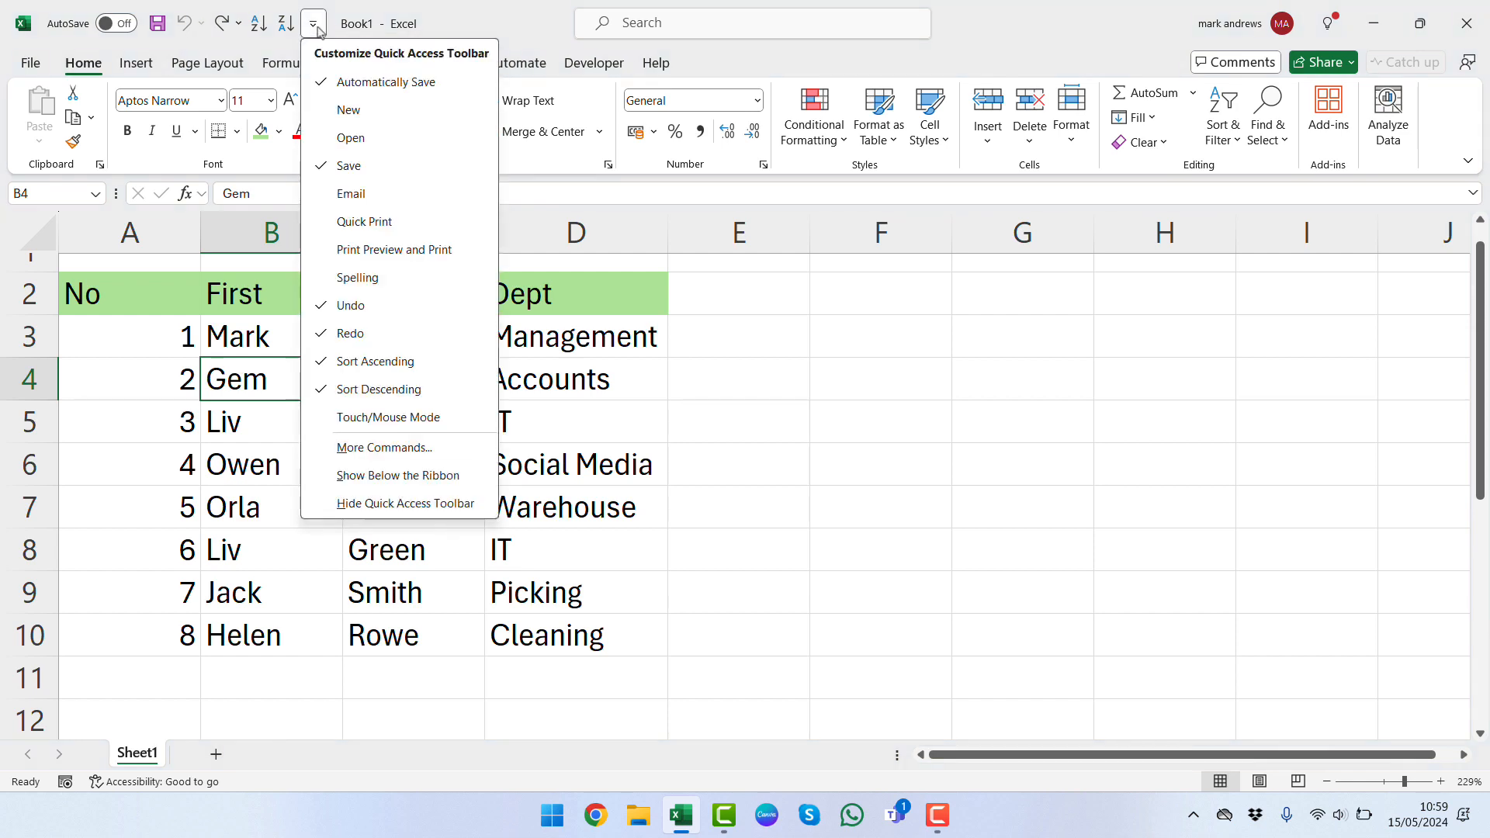
click(376, 450)
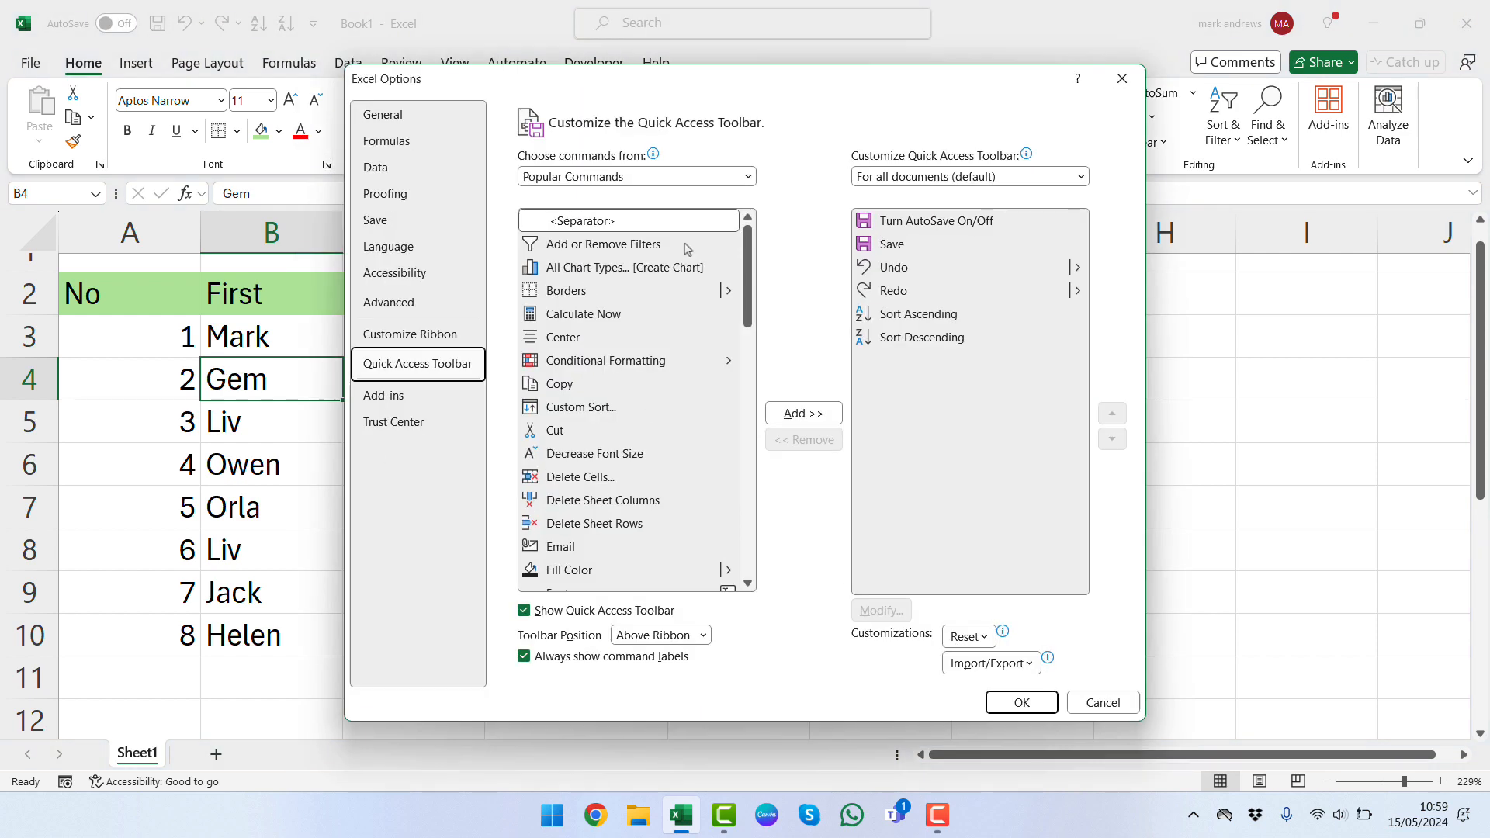
click(655, 183)
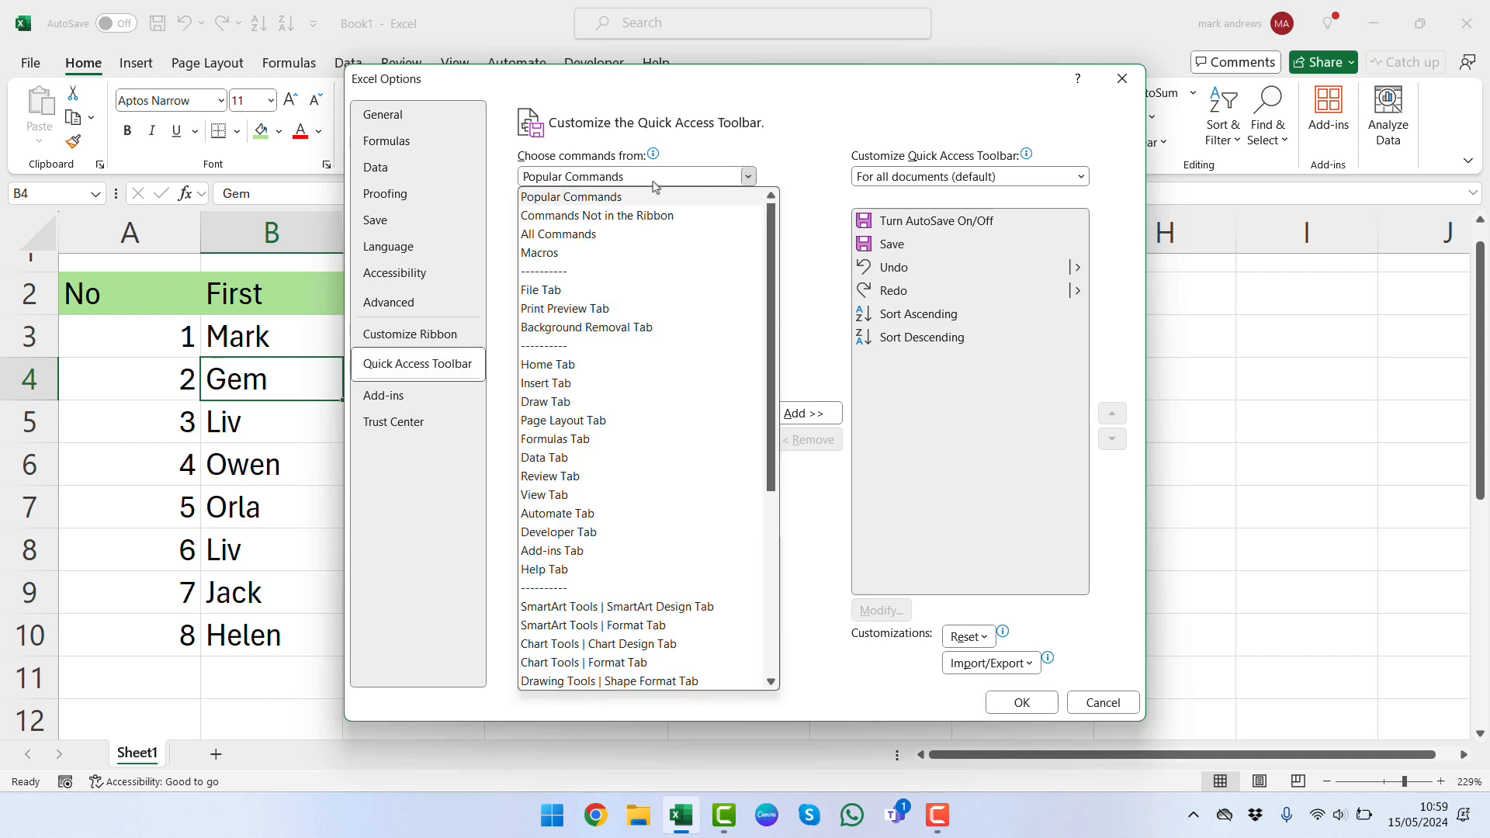
key(Escape)
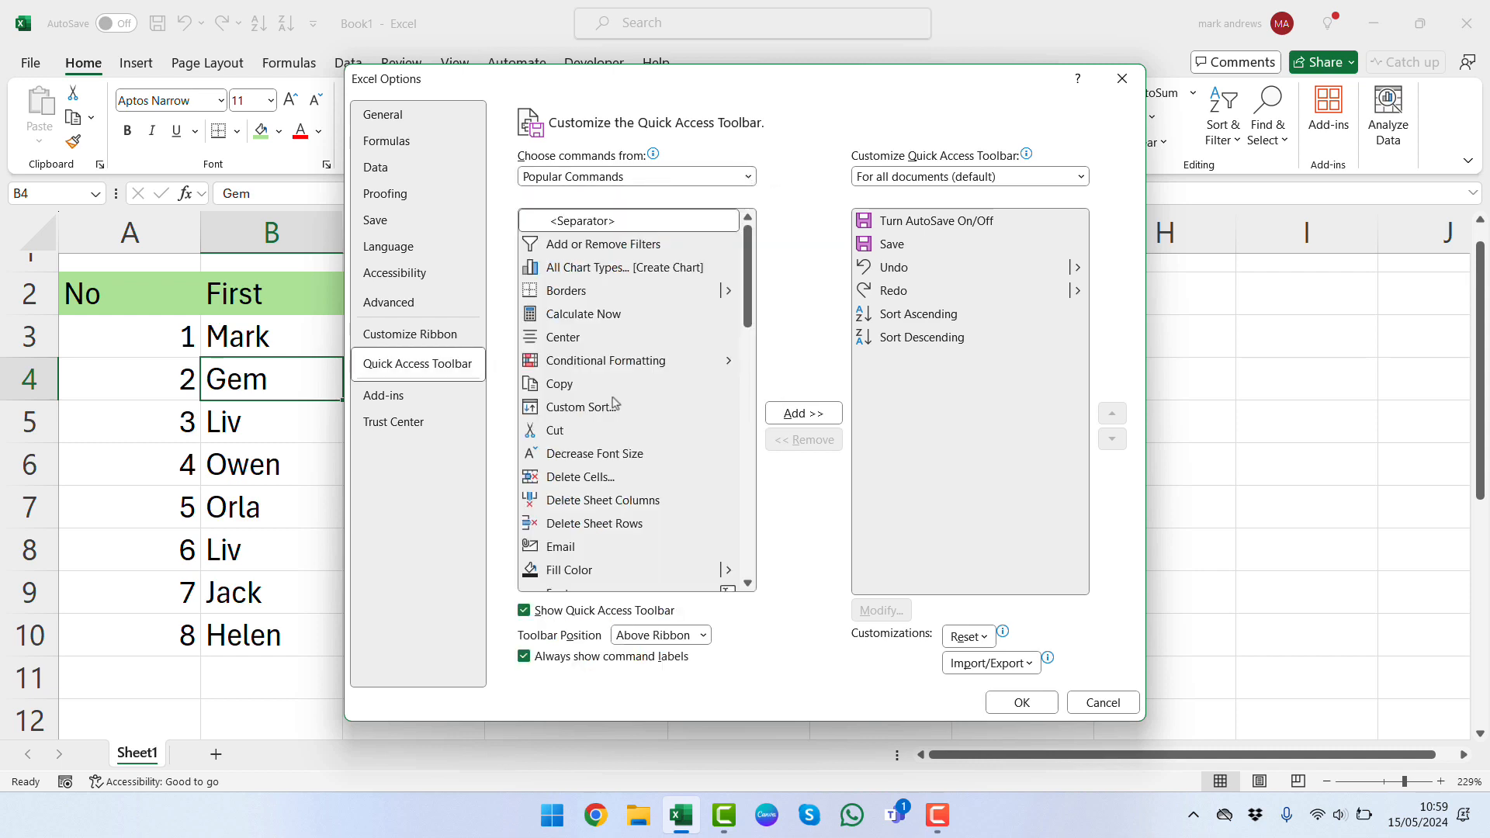
key(Down)
key(Down)
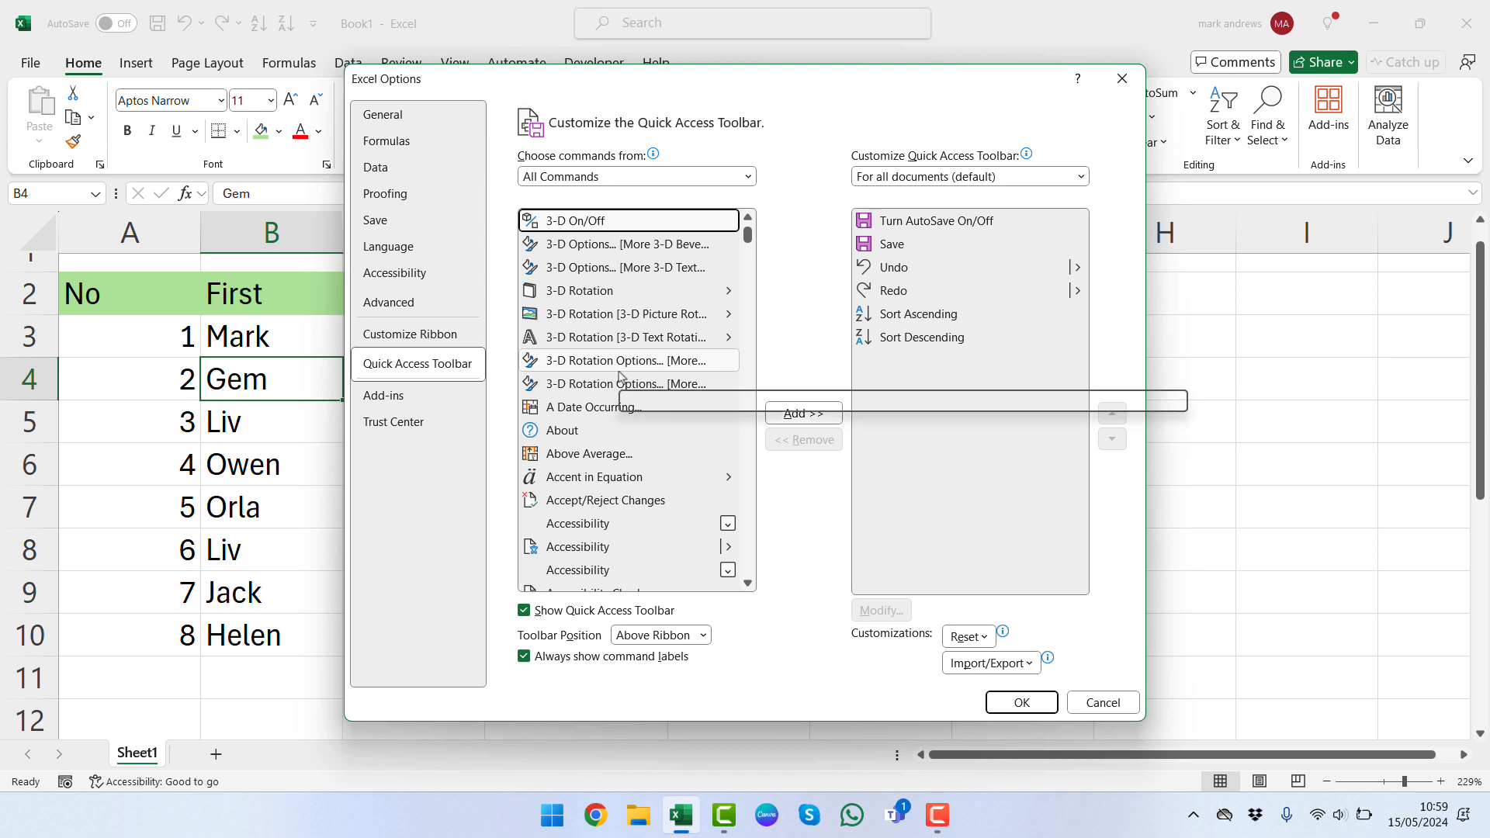
Step: Add the Form... command to the Quick Access Toolbar and save the customization
key(f)
key(o)
key(r)
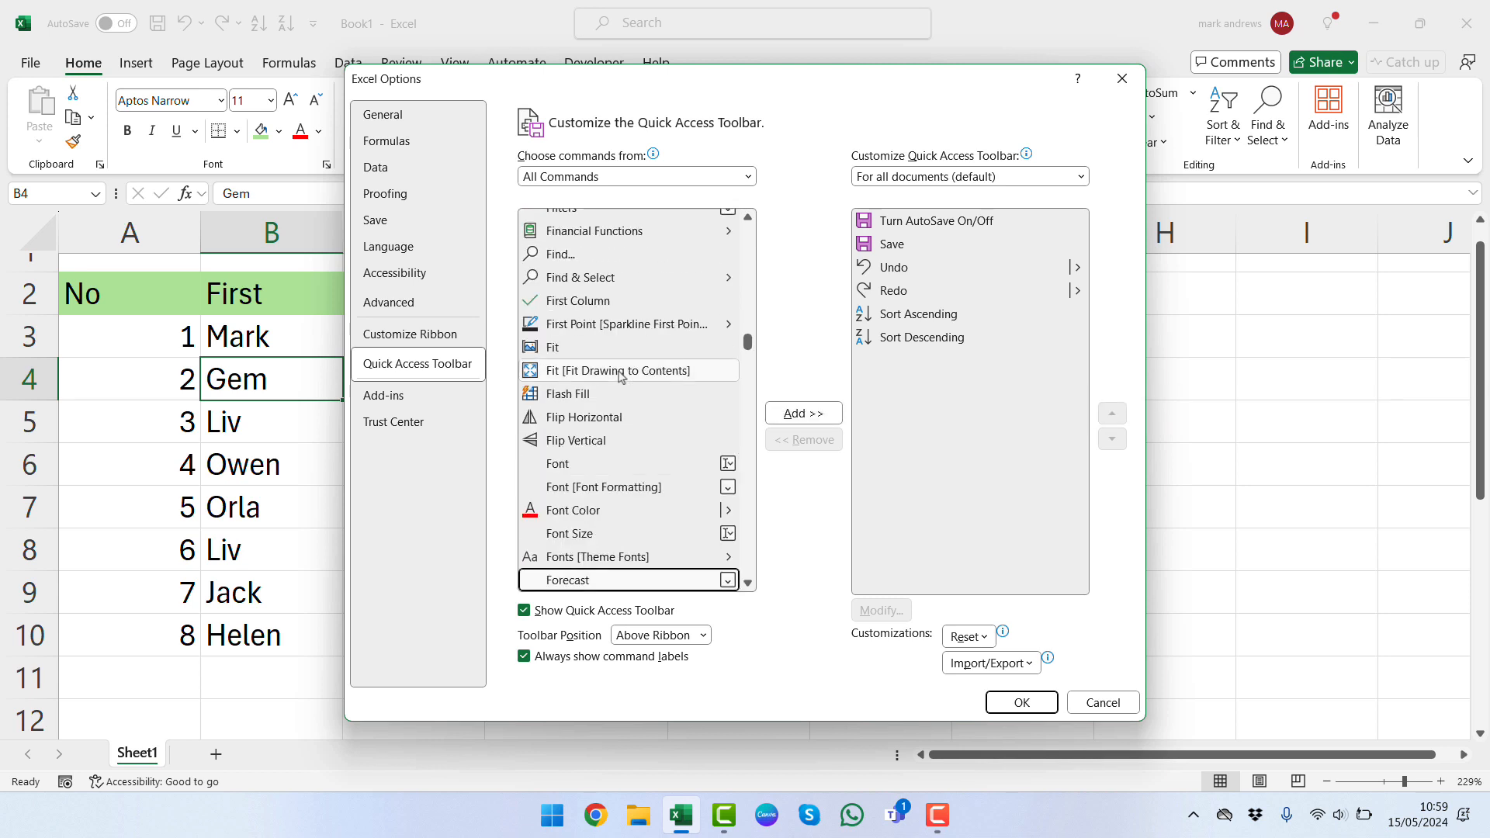
scroll(621, 376, down, 2)
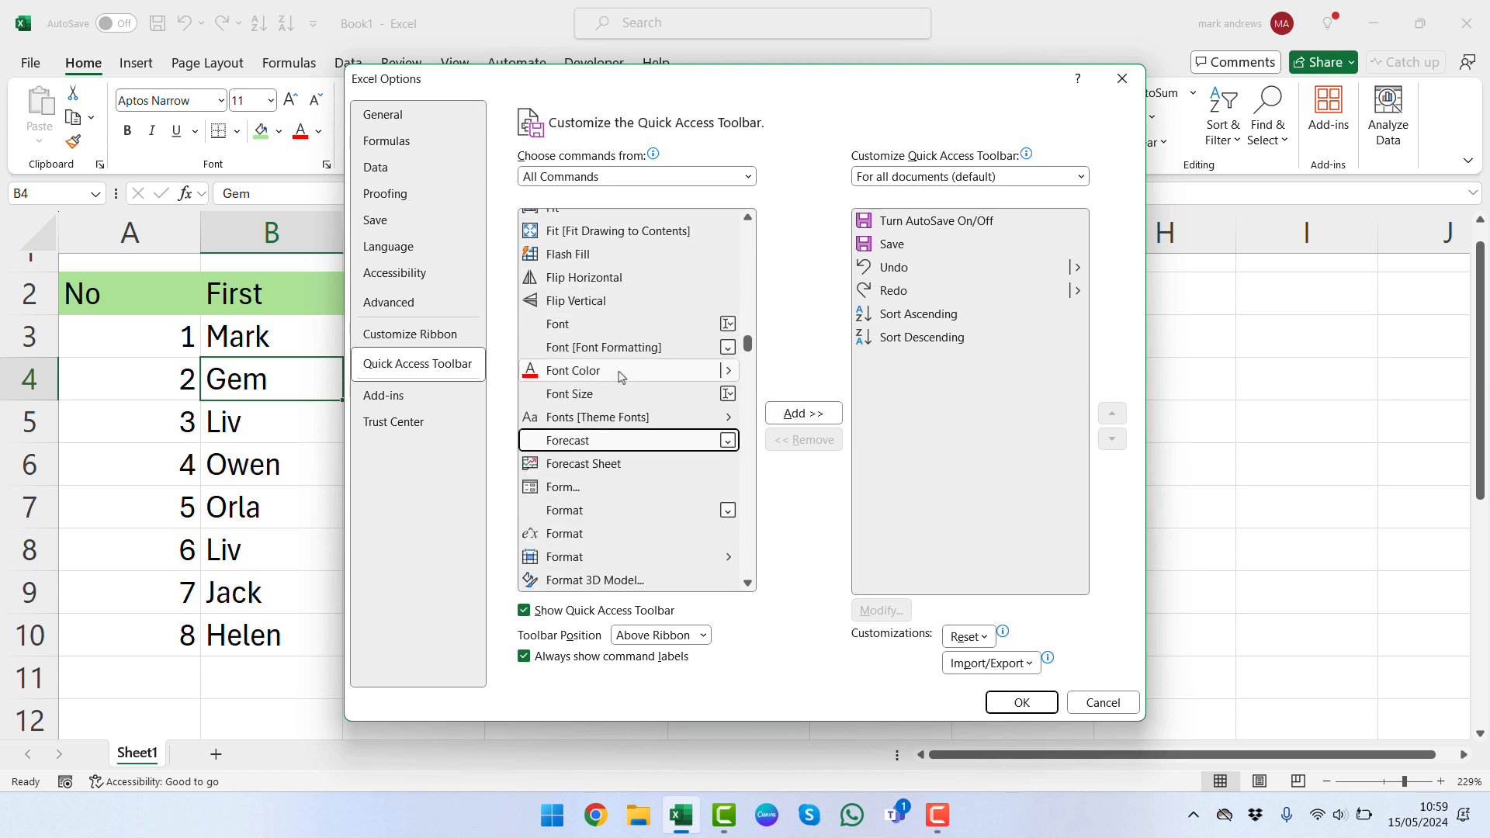
click(564, 489)
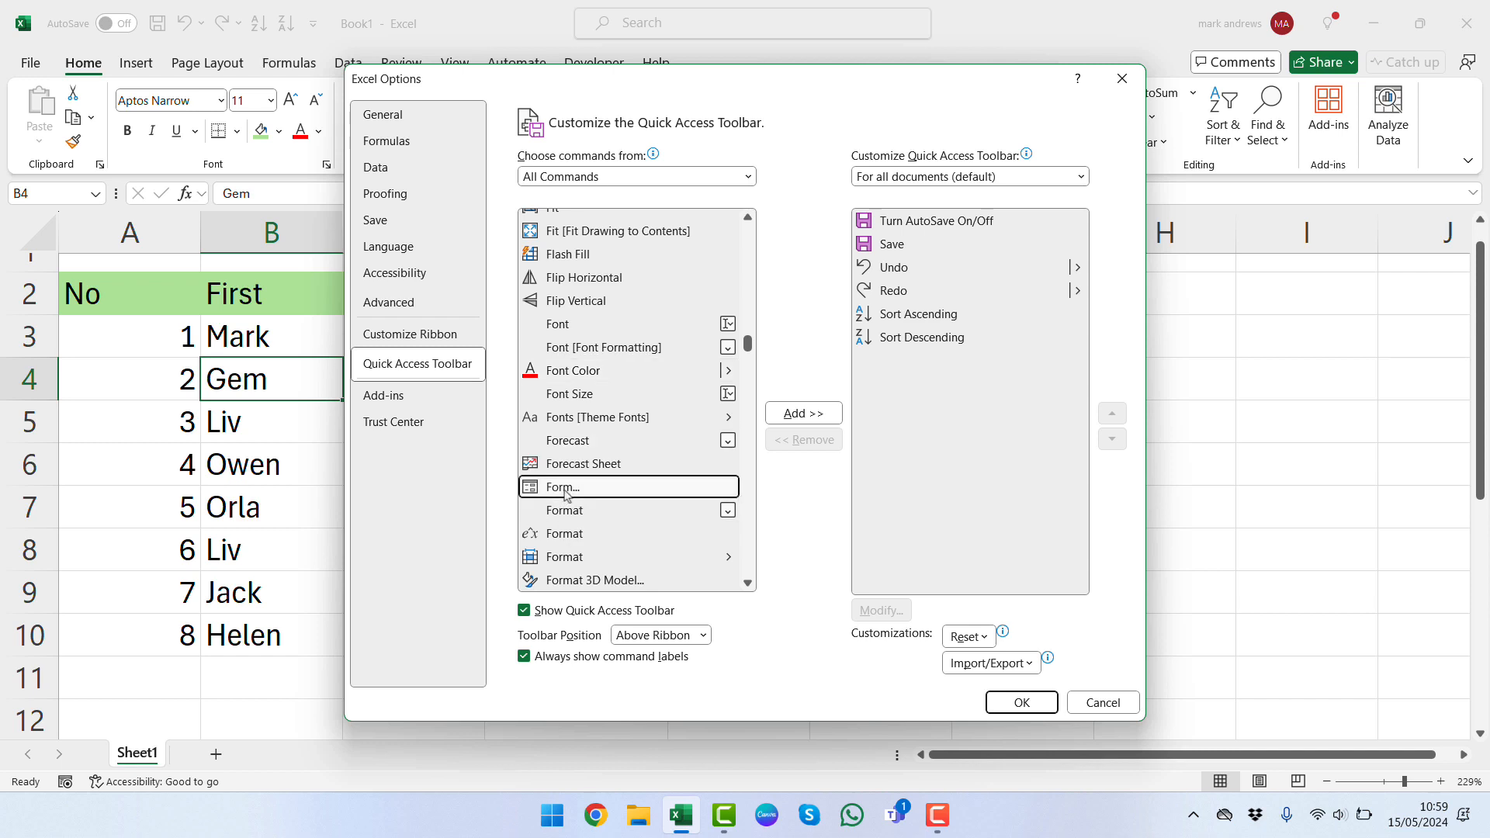
click(801, 423)
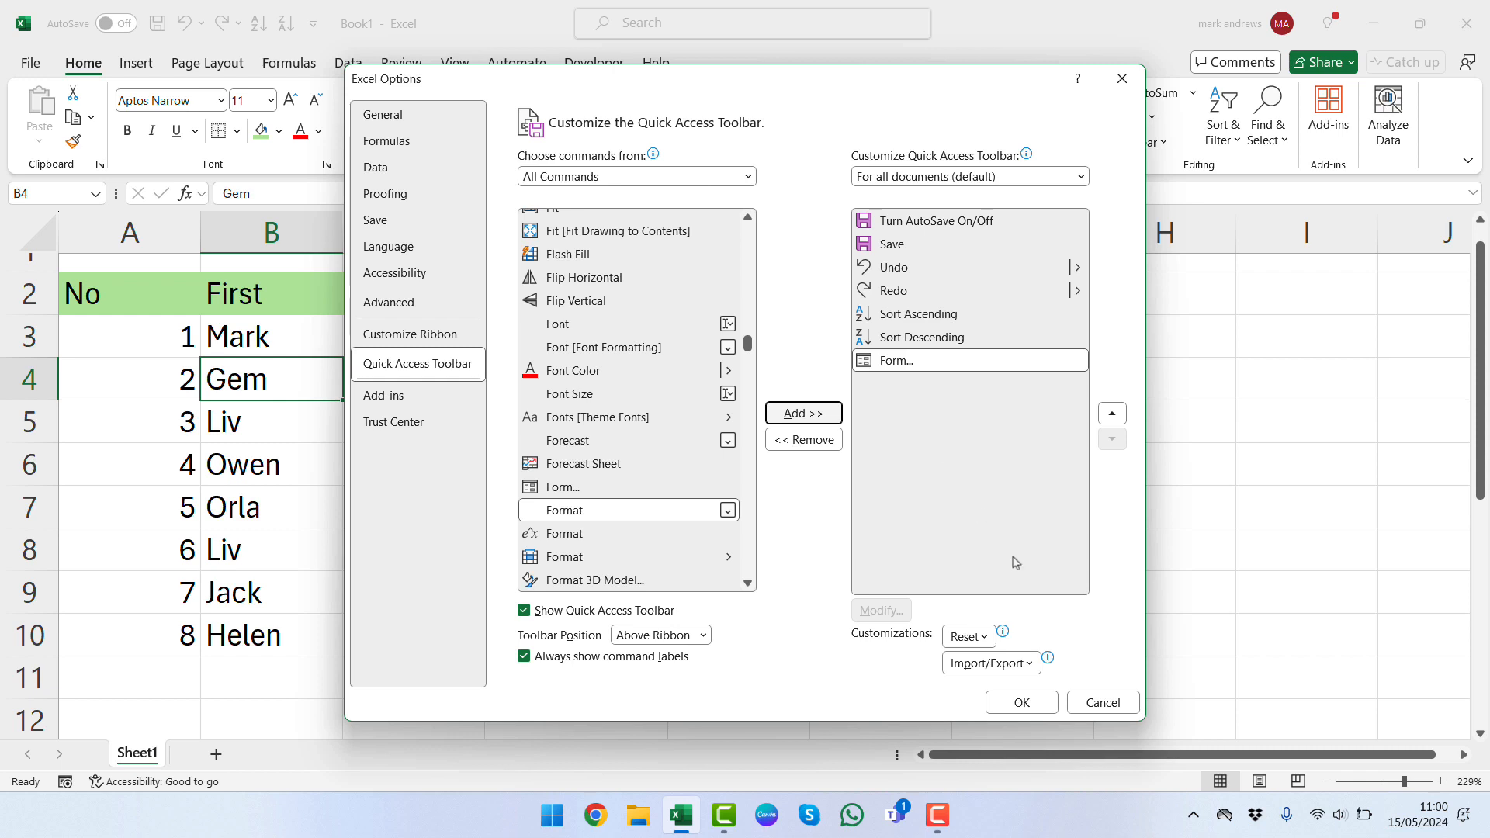
click(1103, 701)
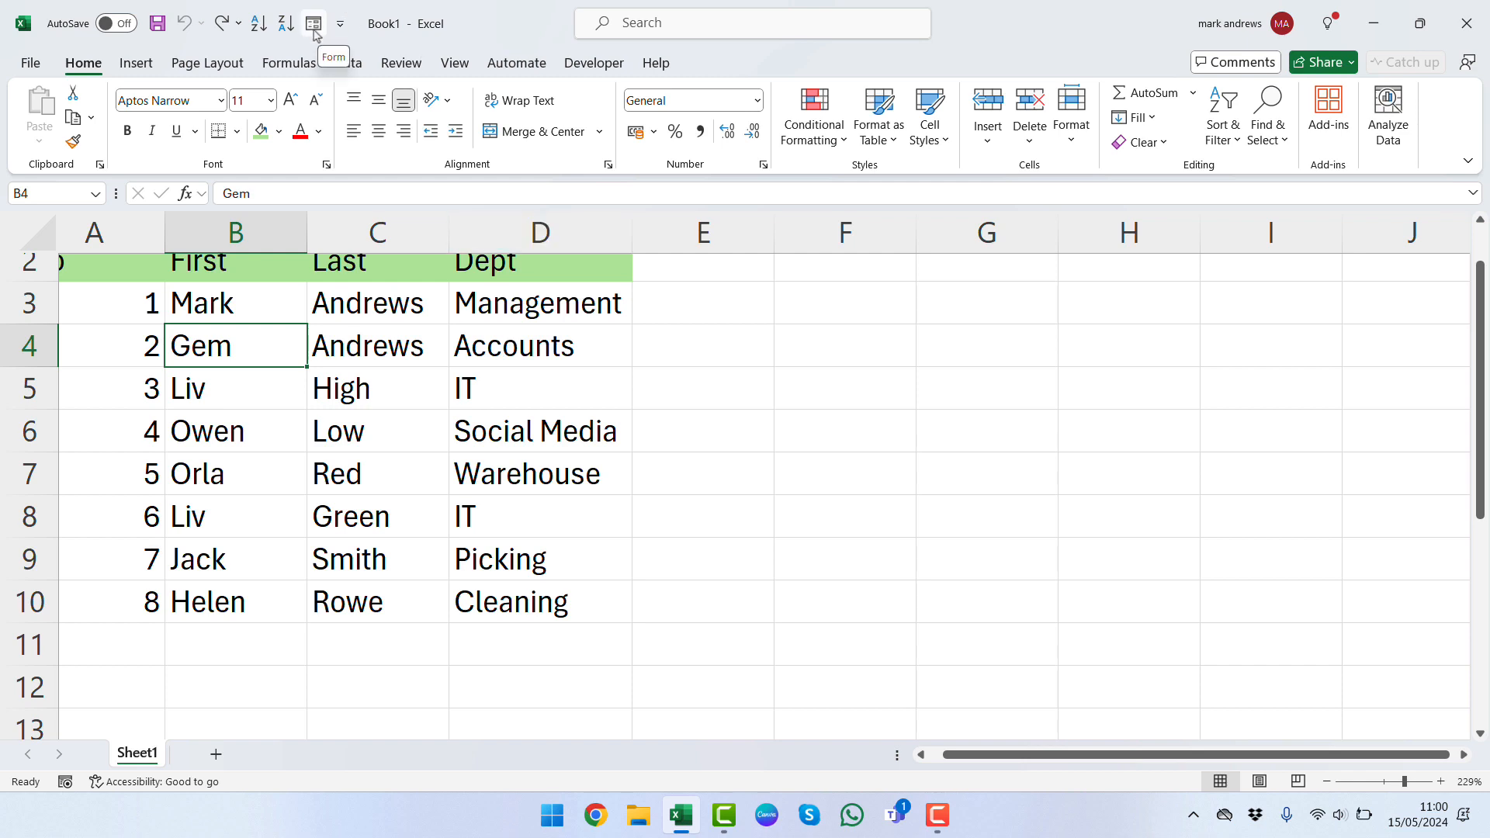
scroll(299, 412, up, 2)
scroll(299, 412, left, 1)
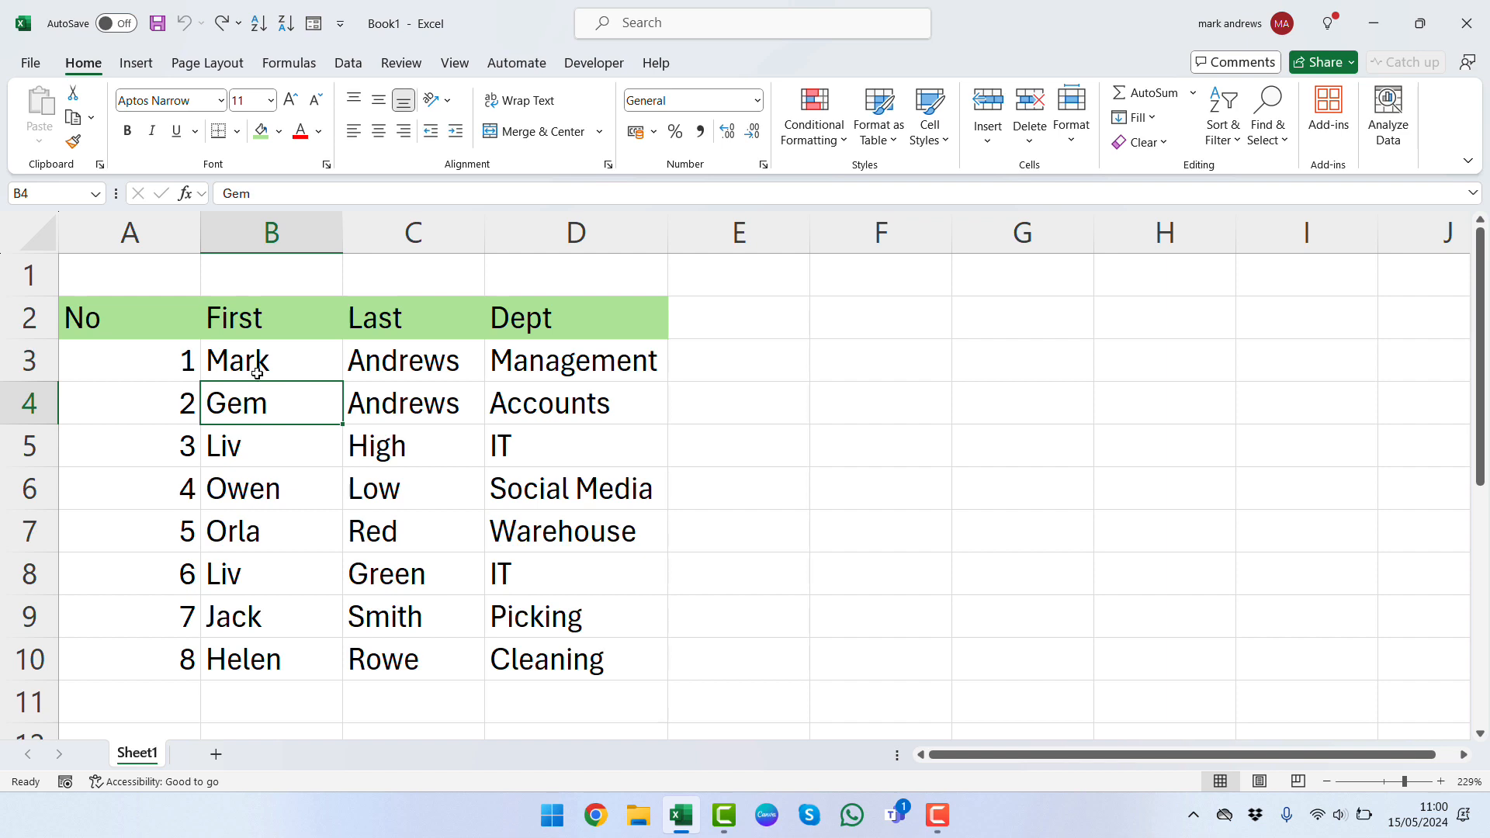
click(137, 62)
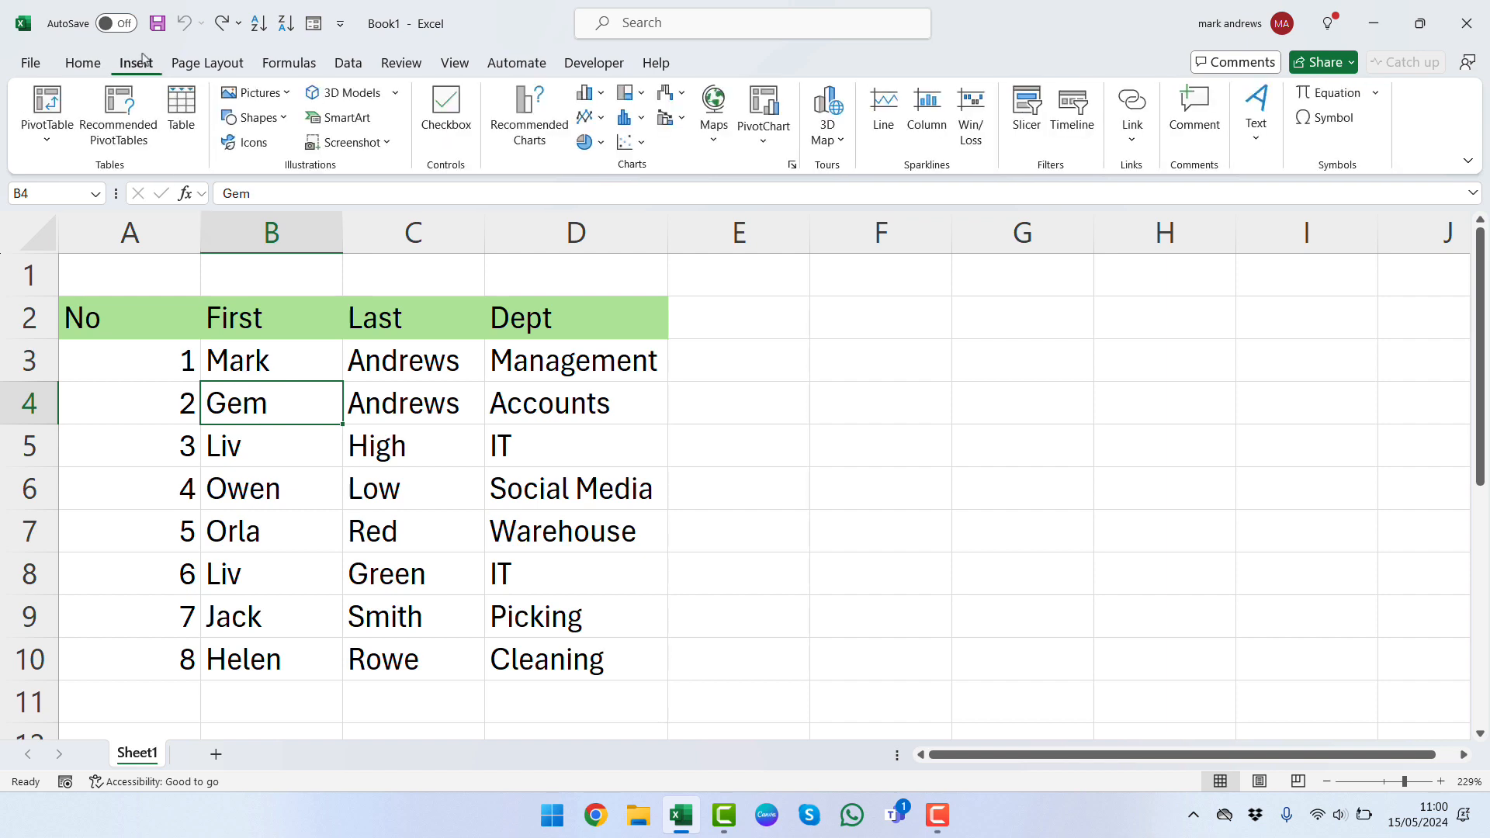
click(181, 105)
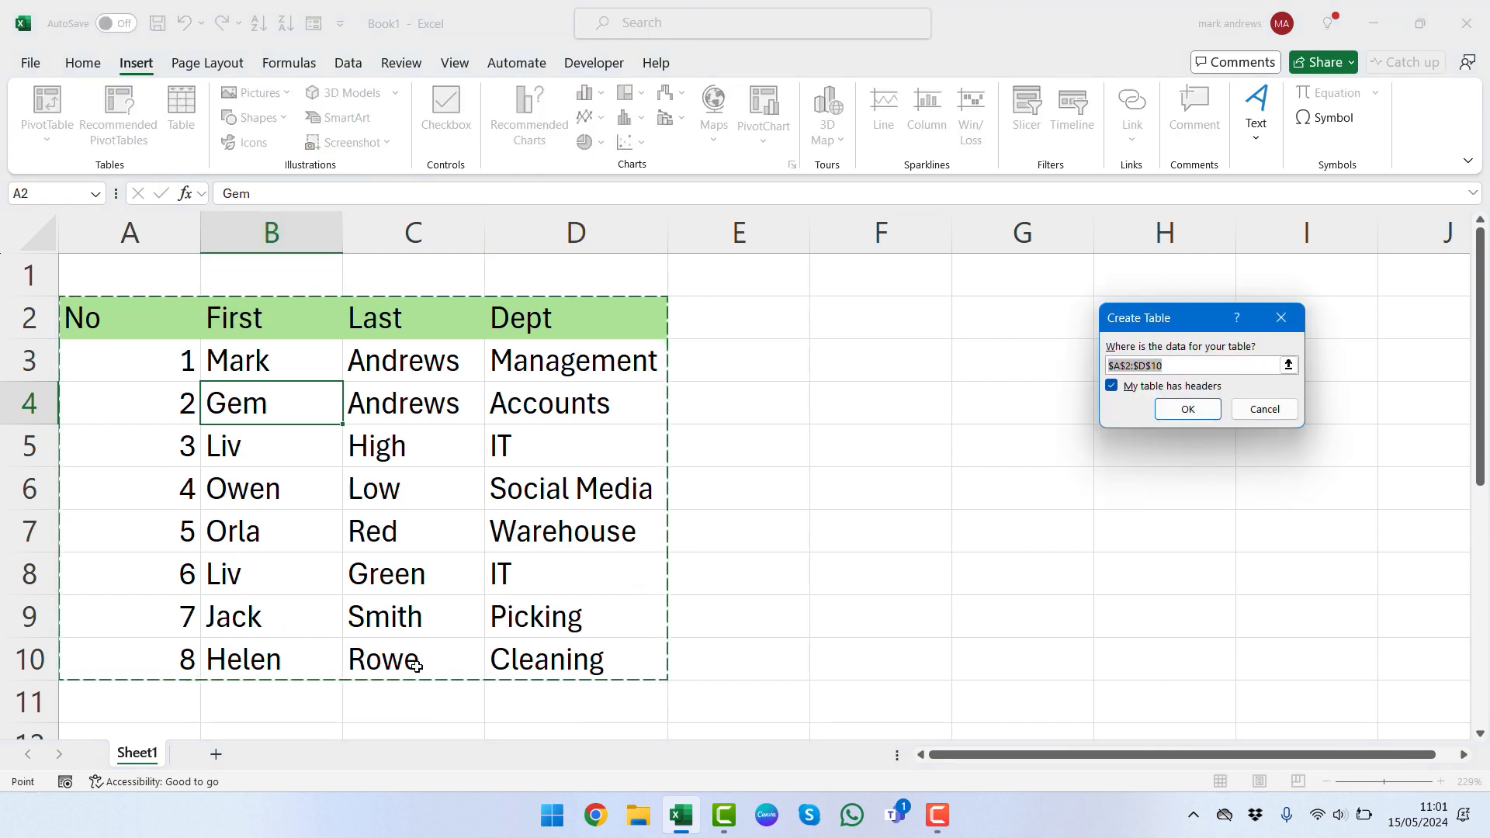
click(1265, 409)
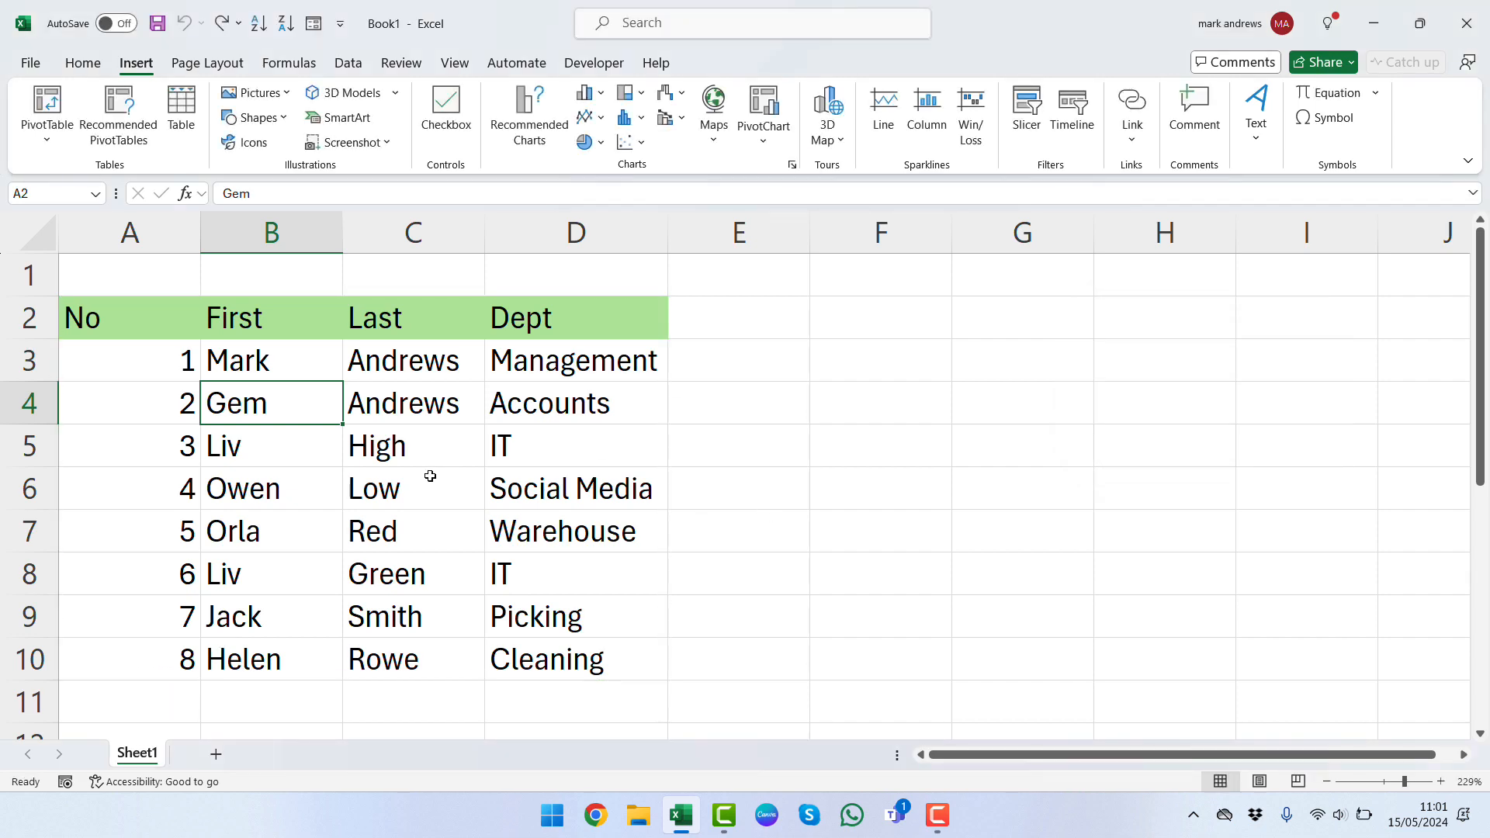
Step: Convert the range A2:D10 into a table with headers and give it the plain, uncoloured Light table style
key(ctrl+t)
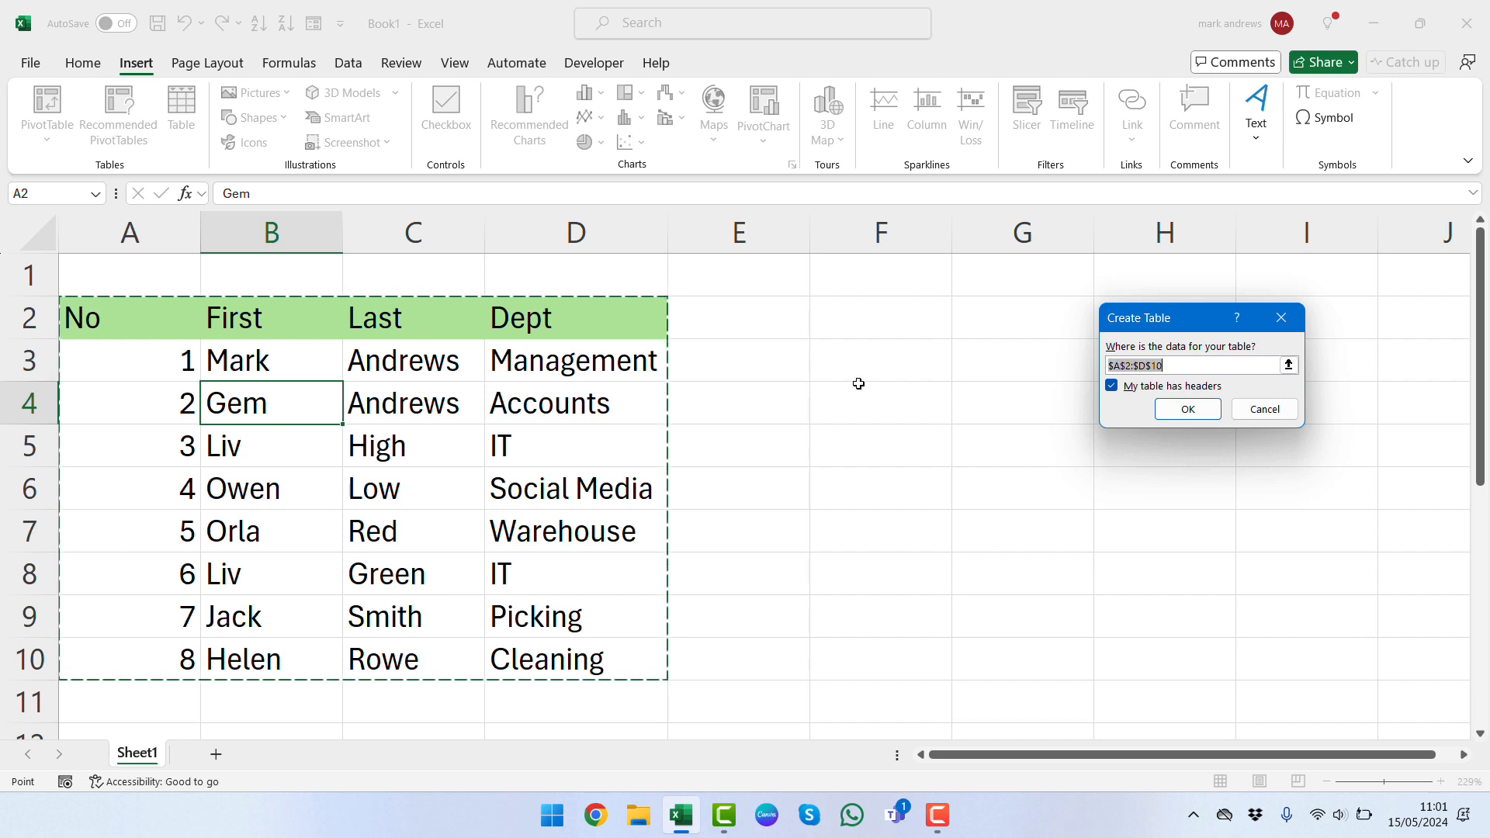
click(1187, 410)
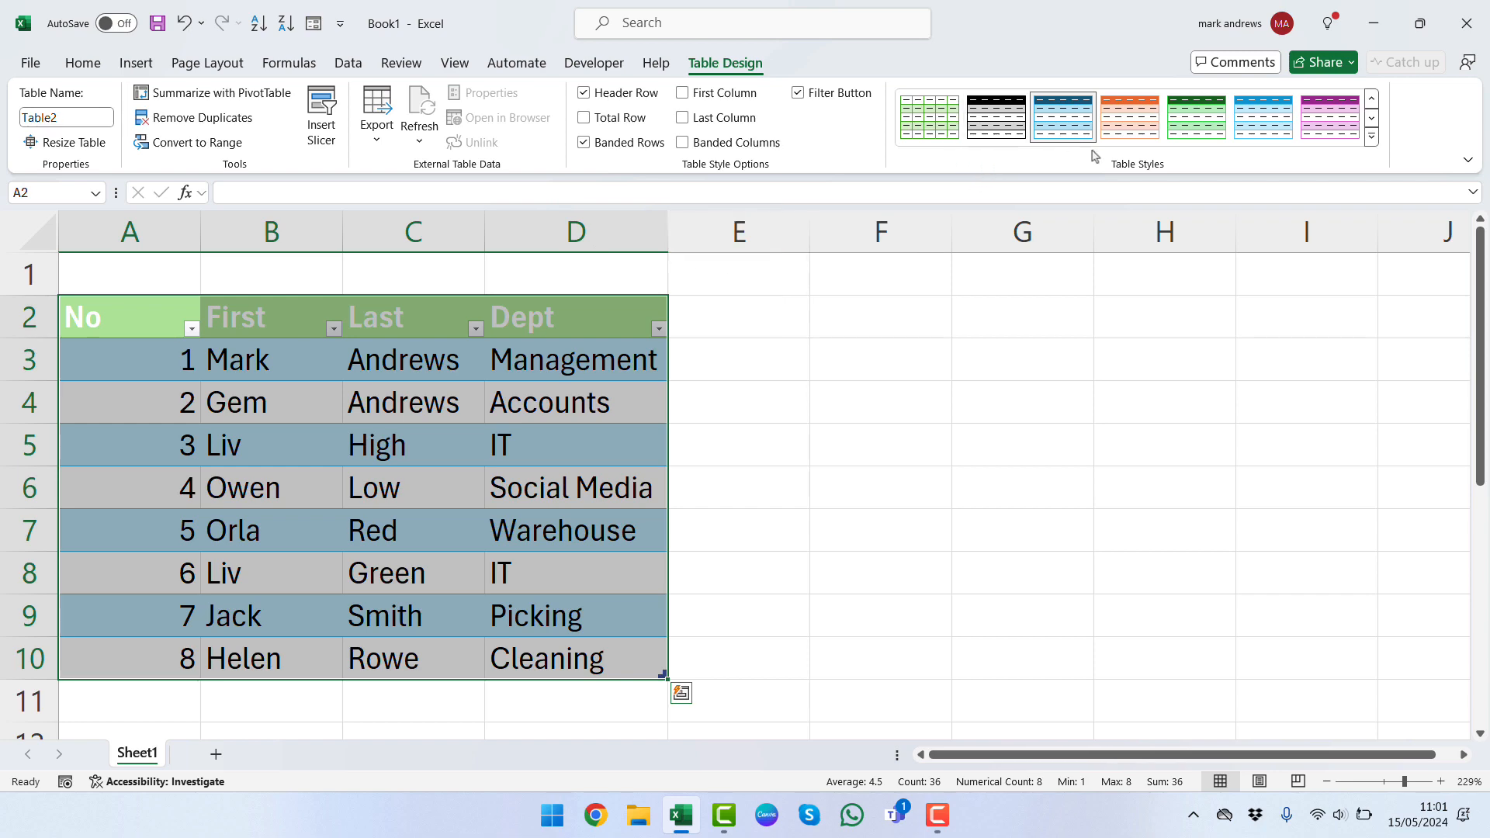
click(1372, 137)
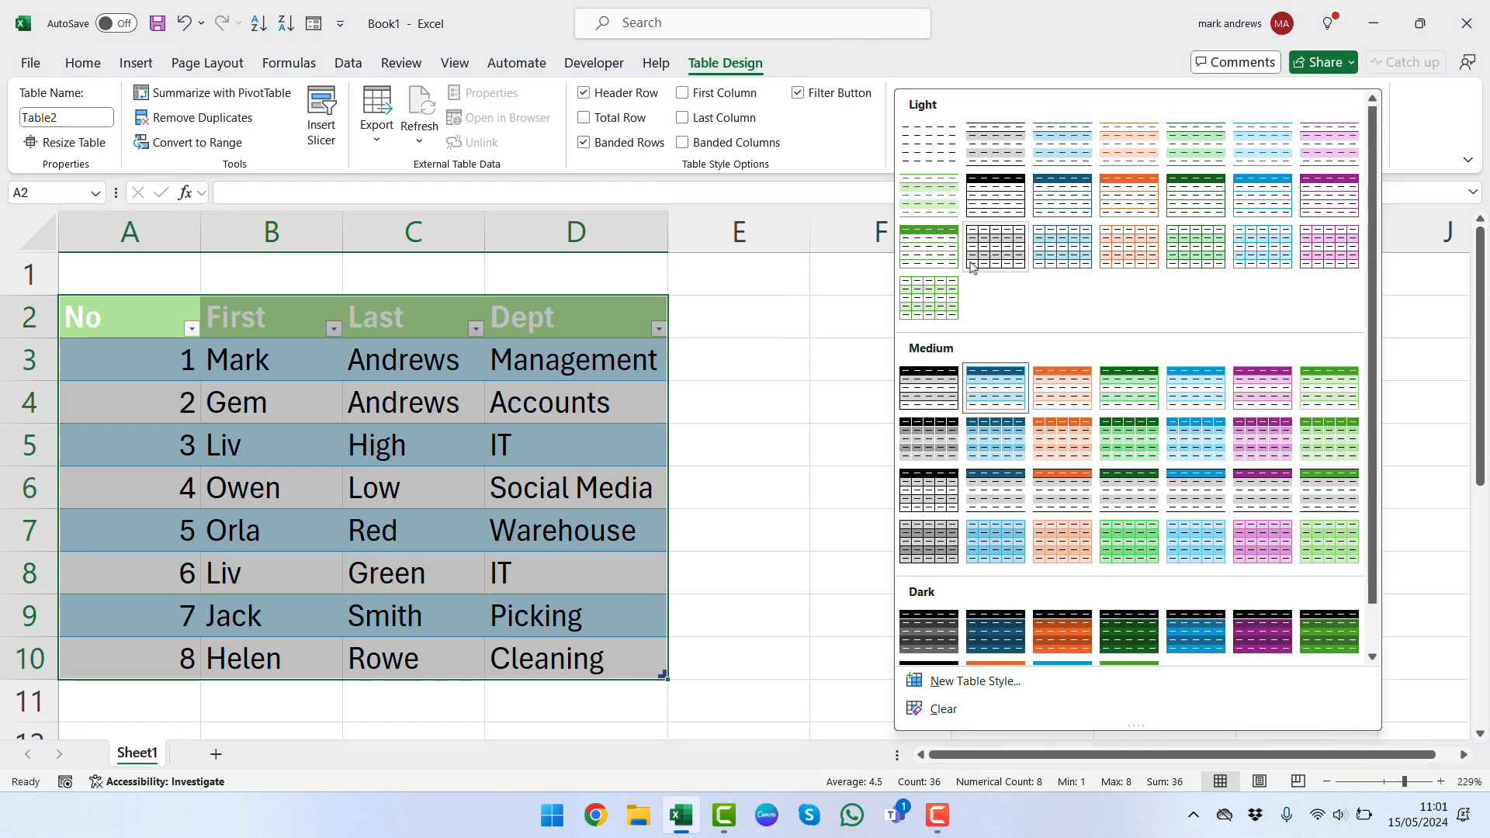
click(935, 161)
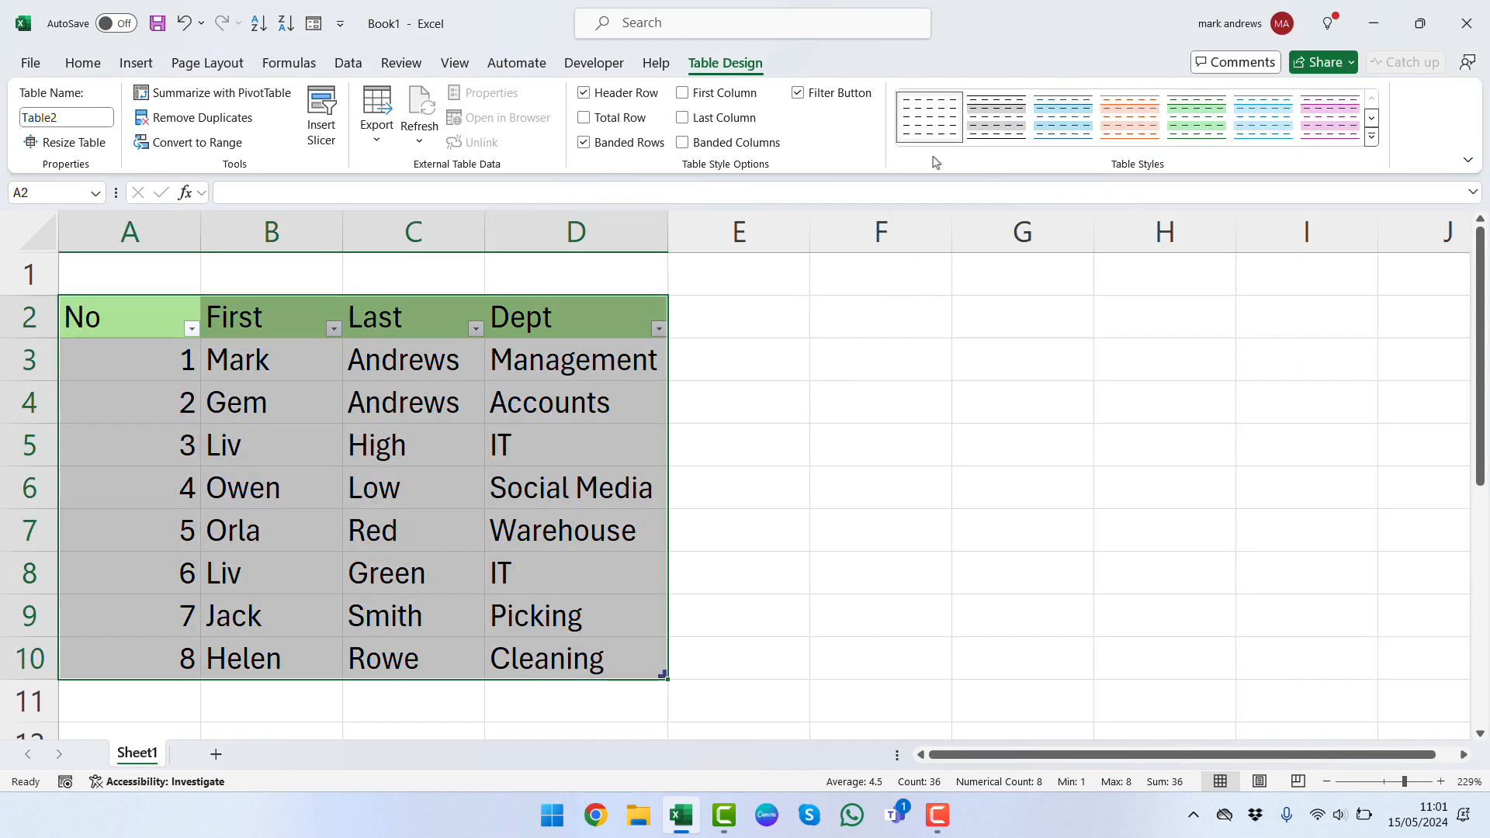
click(718, 405)
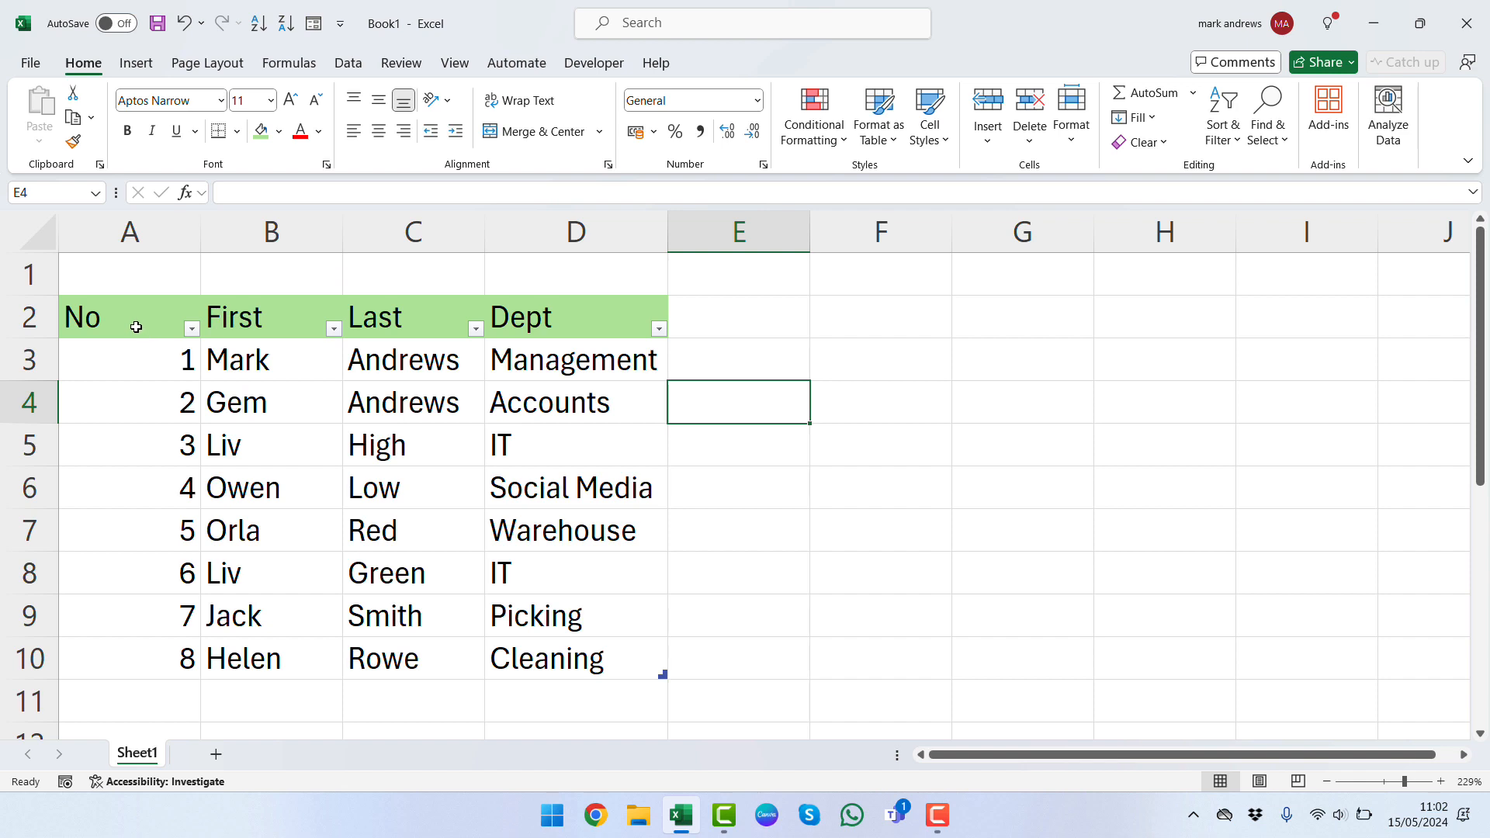
Step: Open the data entry form for the table and place it close beside the records
click(178, 480)
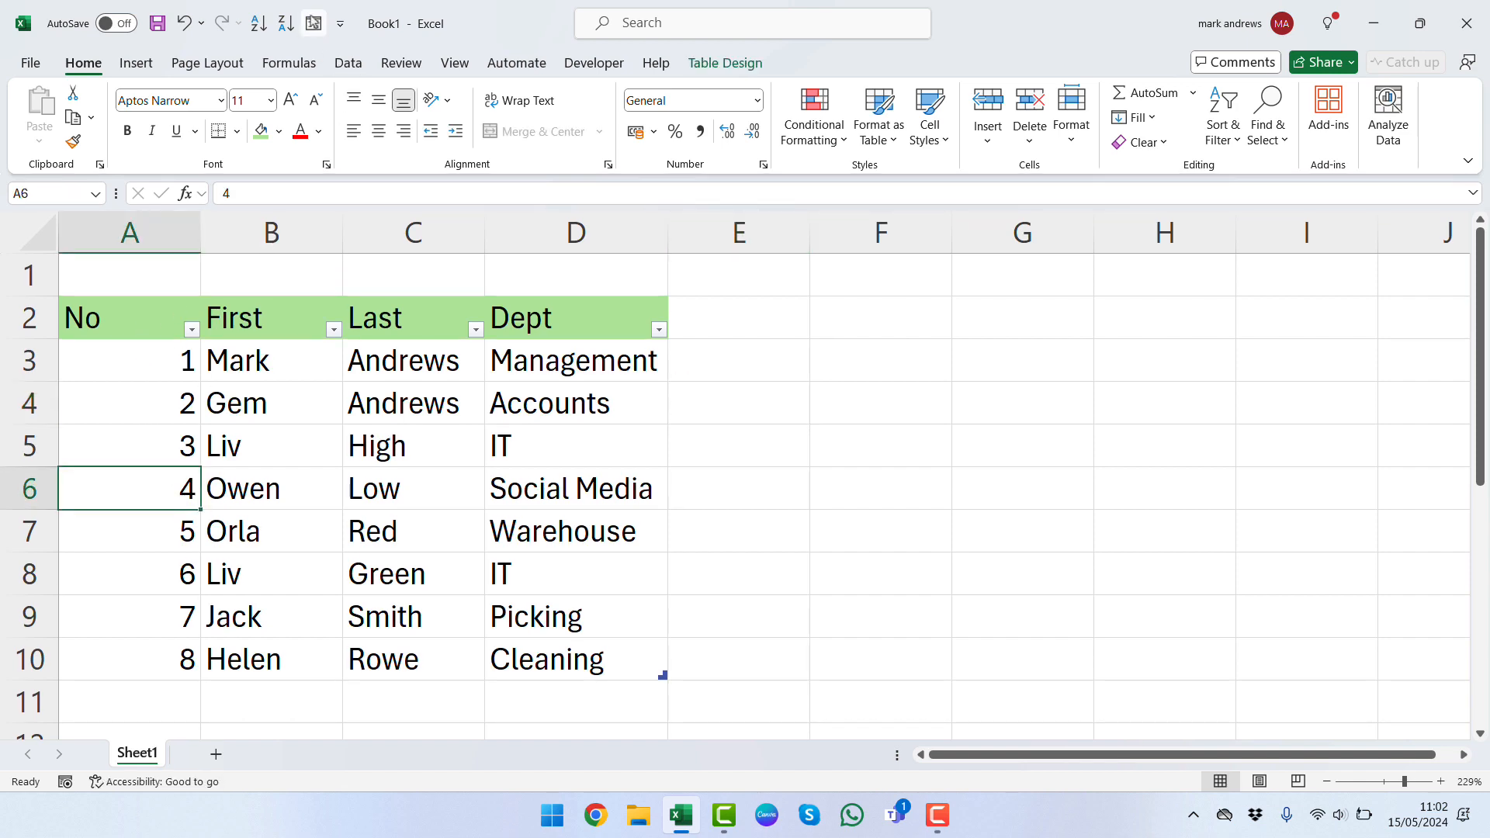
click(313, 24)
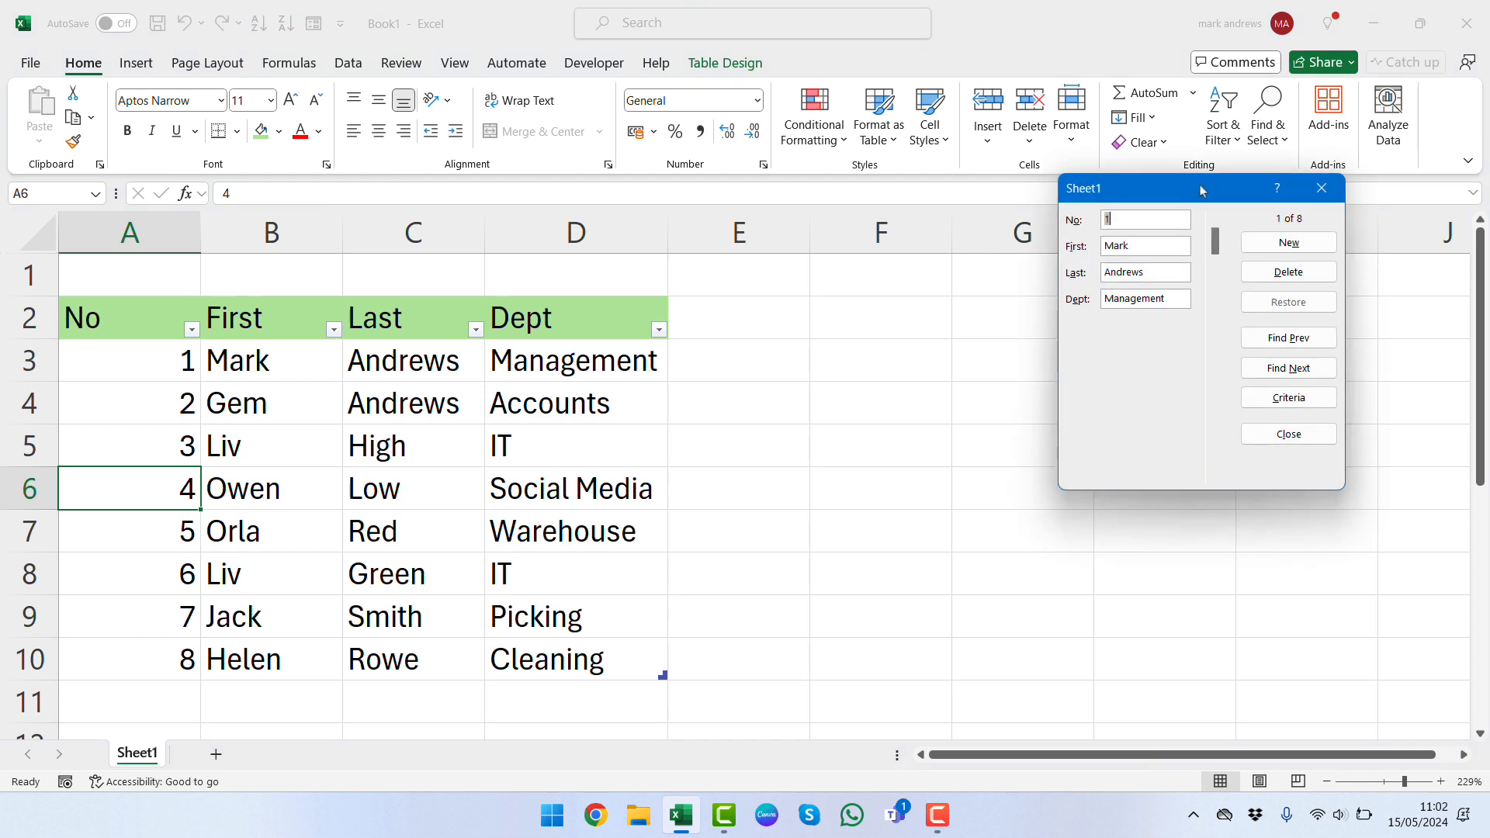
drag(1184, 194, 871, 263)
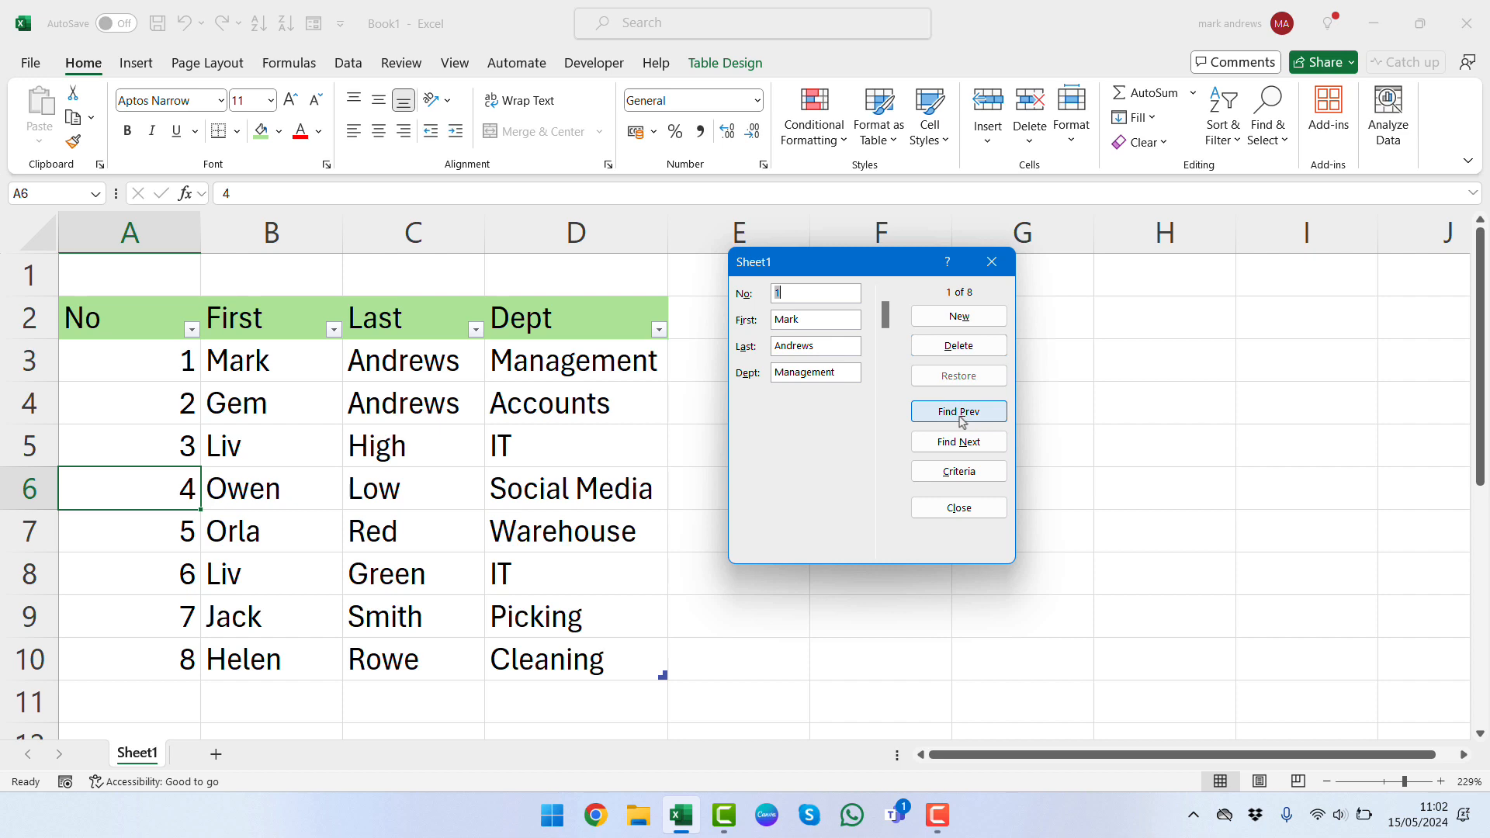
Step: Go to record 7 in the data form and change its Dept to warehouse
click(968, 446)
click(968, 450)
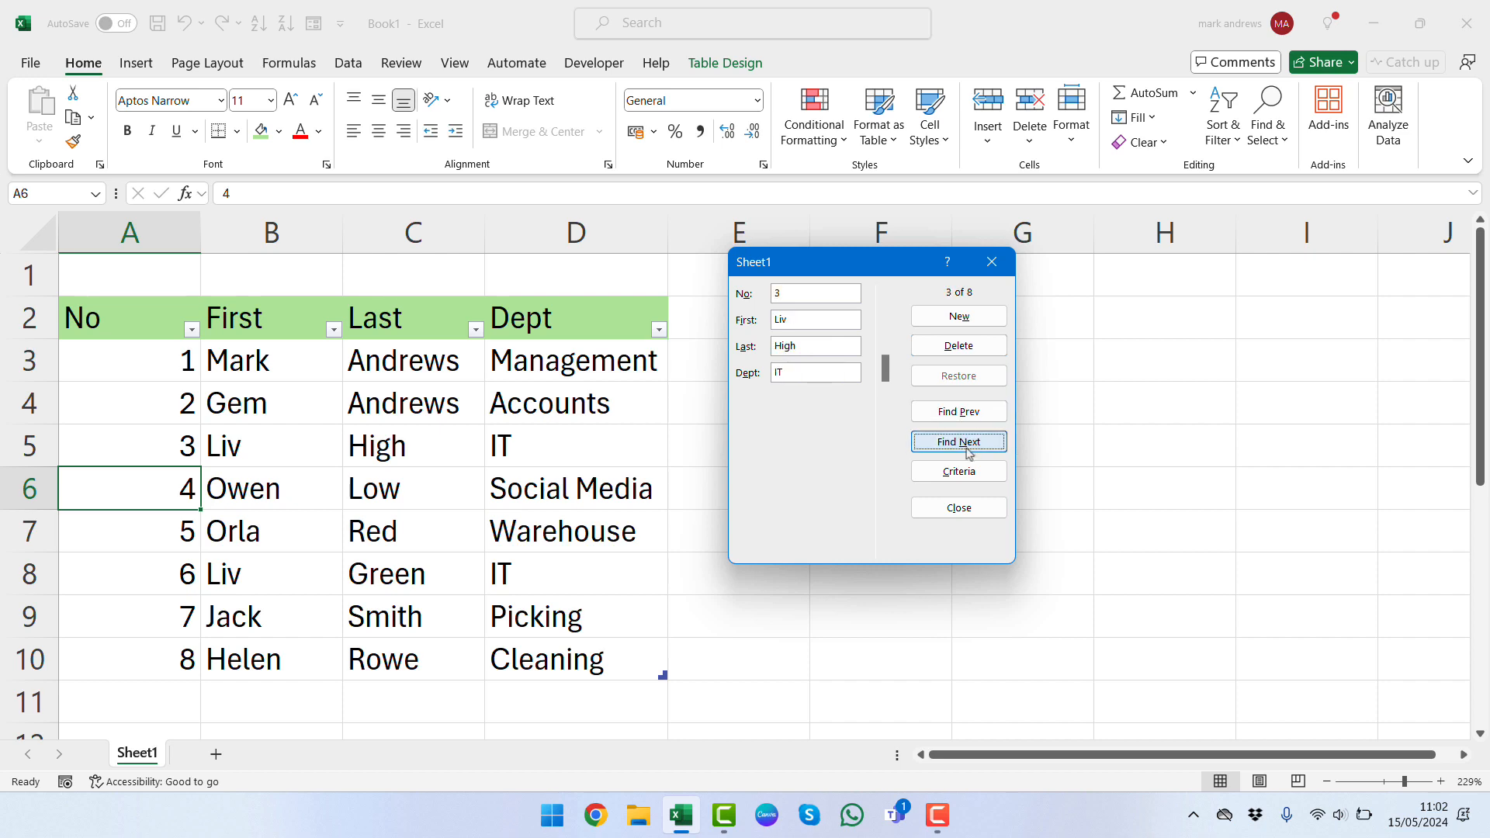
click(969, 450)
click(968, 450)
click(969, 450)
click(969, 450)
double_click(827, 373)
click(827, 373)
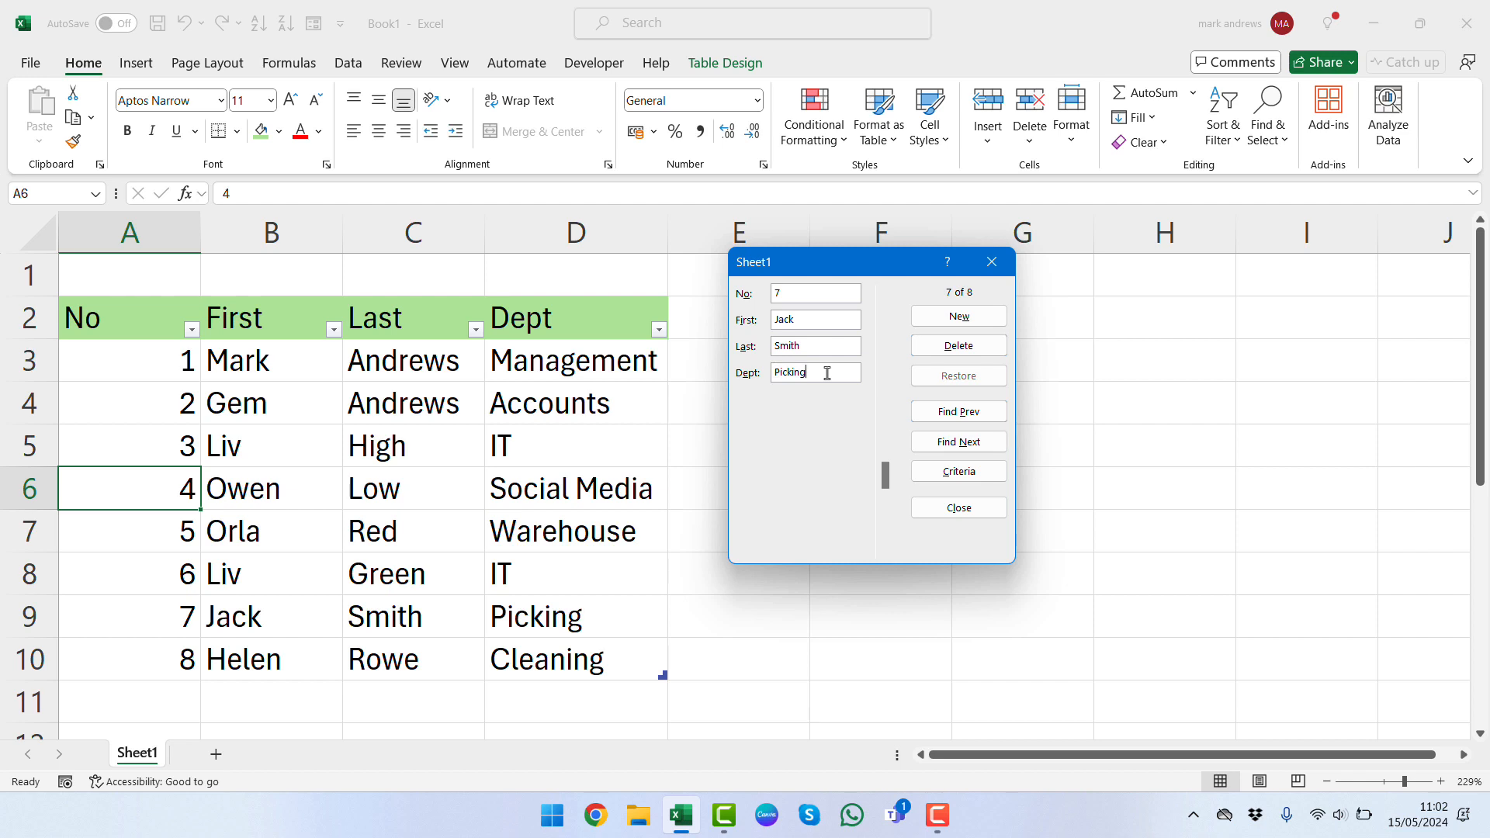
double_click(827, 373)
text(warehouse)
key(Return)
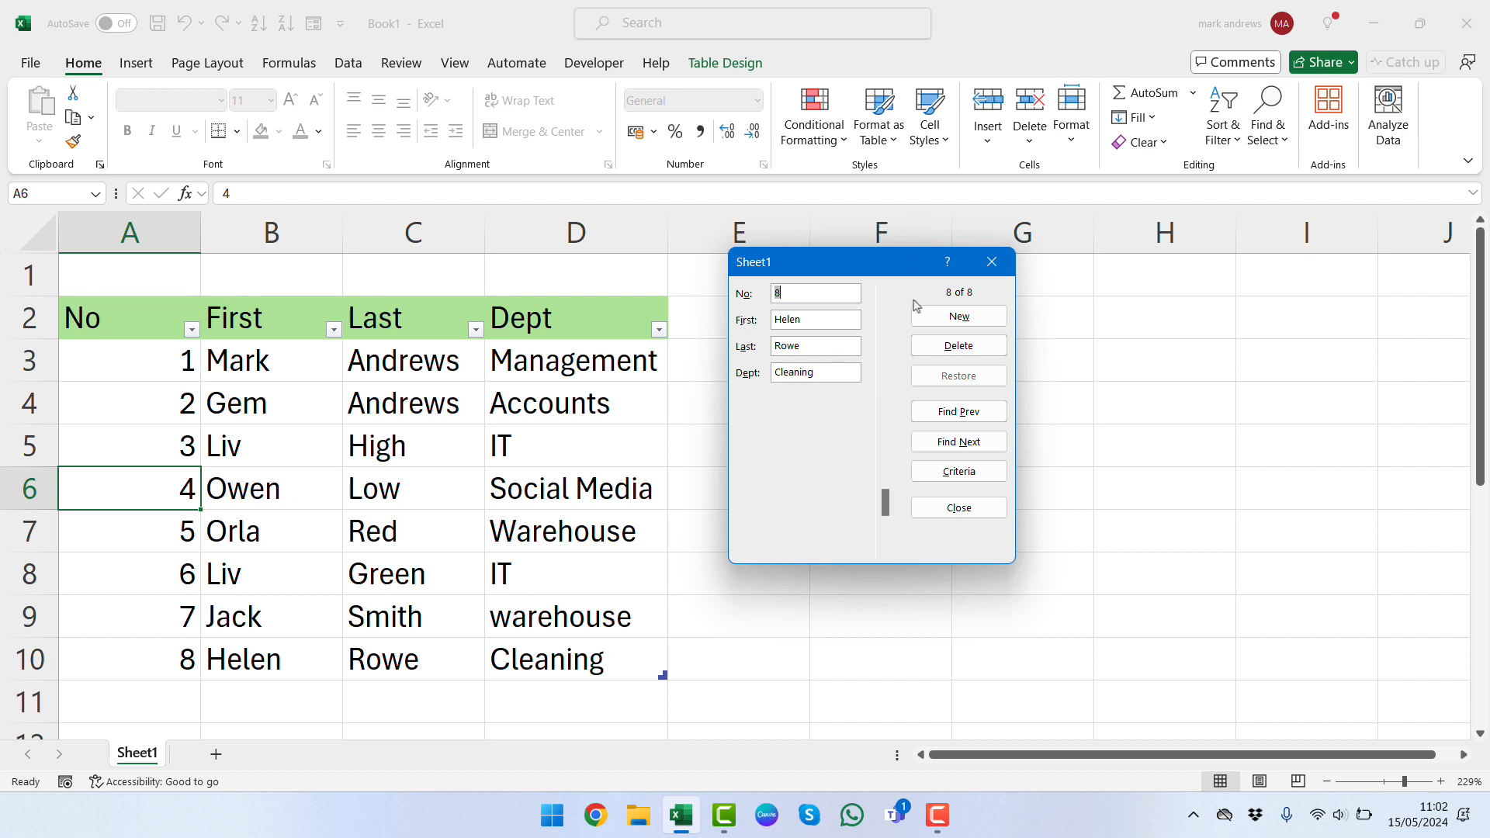
Step: Add a new record through the form with No 9, the employee's first and last name, and Dept Accounts
click(961, 317)
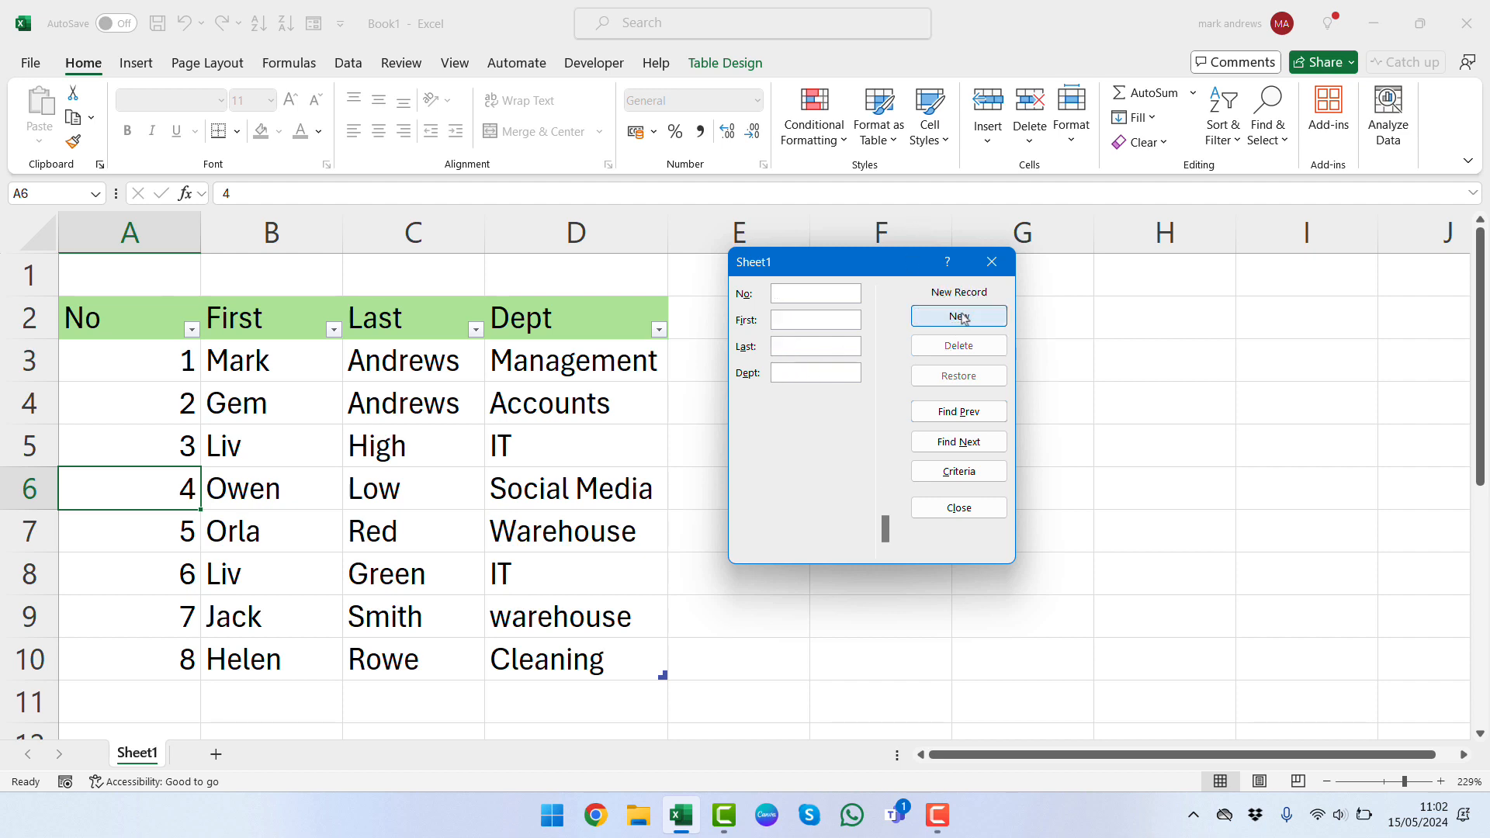
text(9)
text(john)
text(smith)
text(Accounts)
click(962, 319)
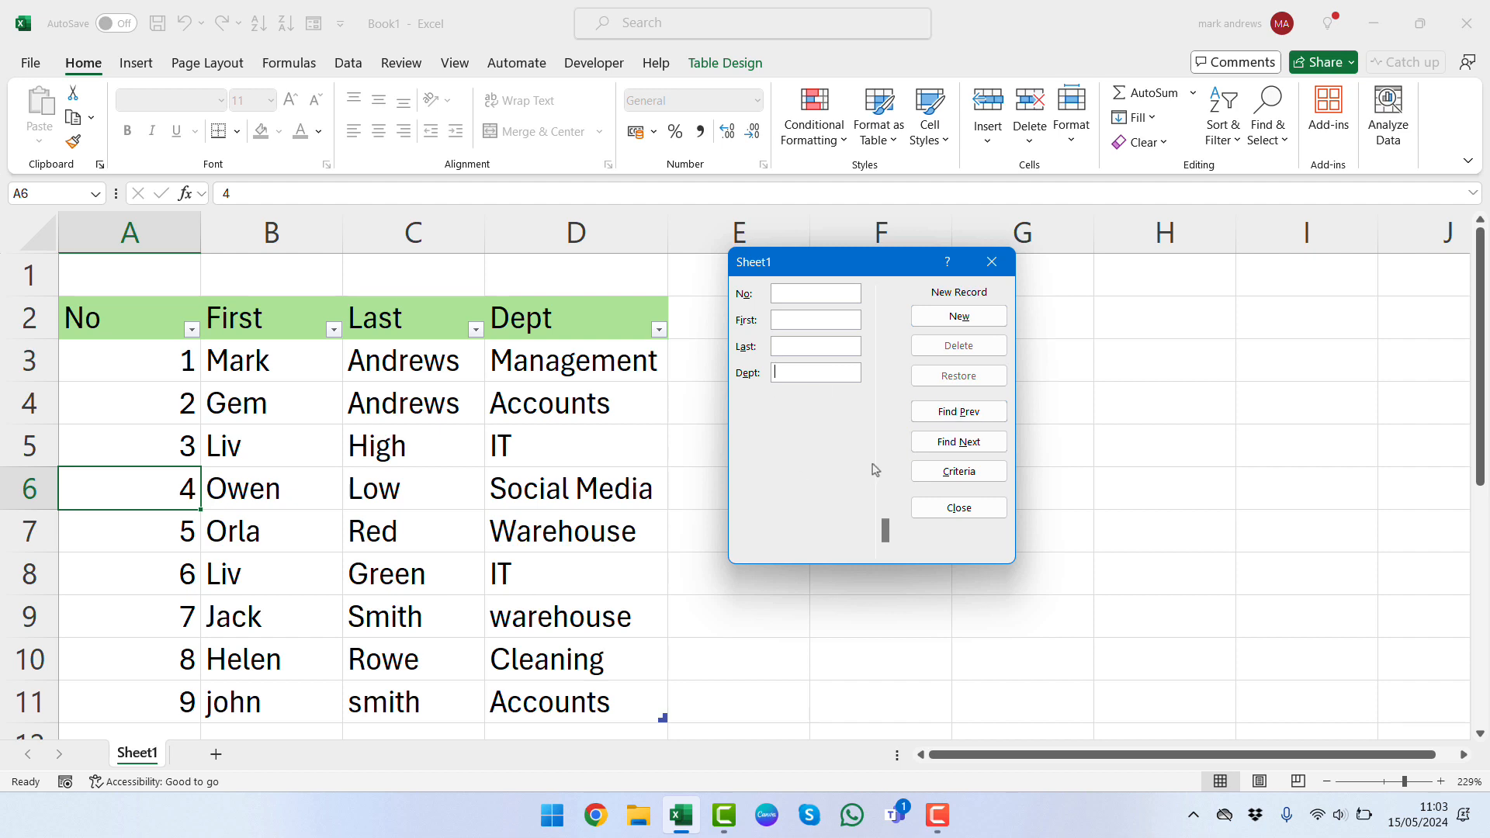
Step: Return to record 9 in the form and capitalize the initial letter of its first name
click(975, 419)
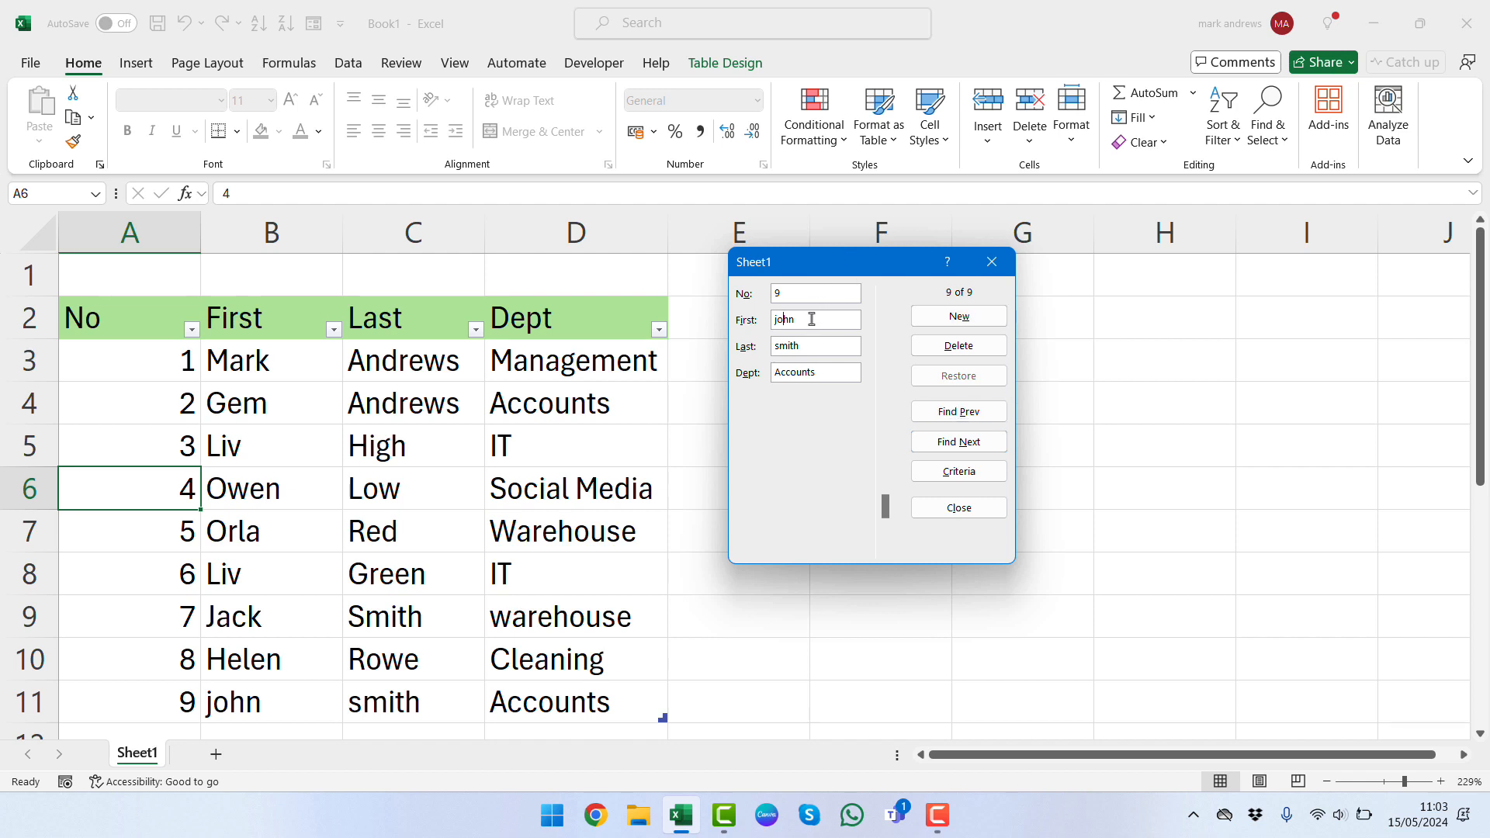
key(BackSpace)
text(J)
key(Return)
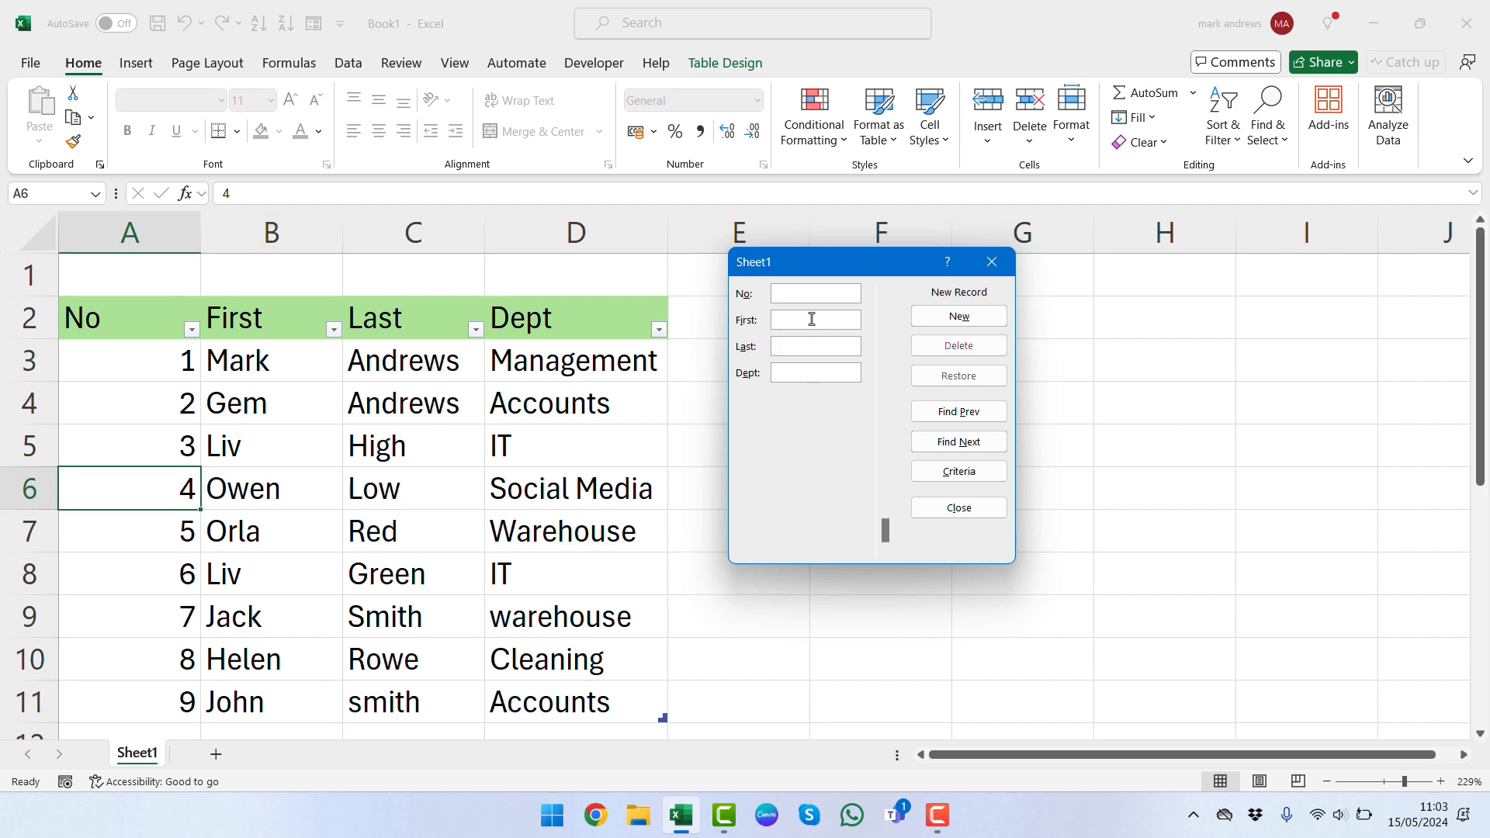
Step: Replace the last name in record 9 with "Change" and restore the record's saved values
click(977, 411)
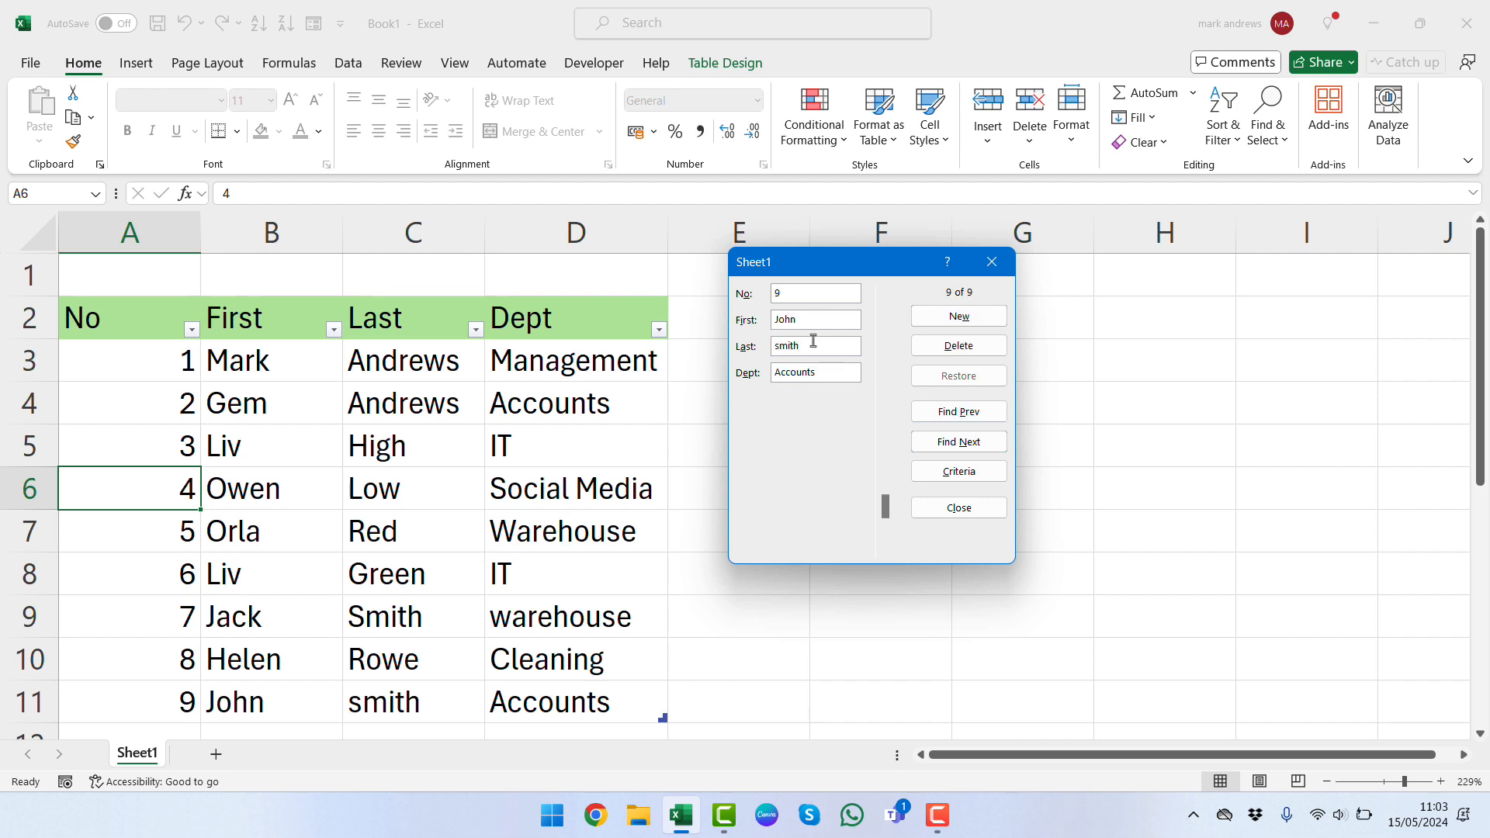
click(813, 341)
key(BackSpace)
key(BackSpace)
key(BackSpace)
key(BackSpace)
key(BackSpace)
text(Chnage)
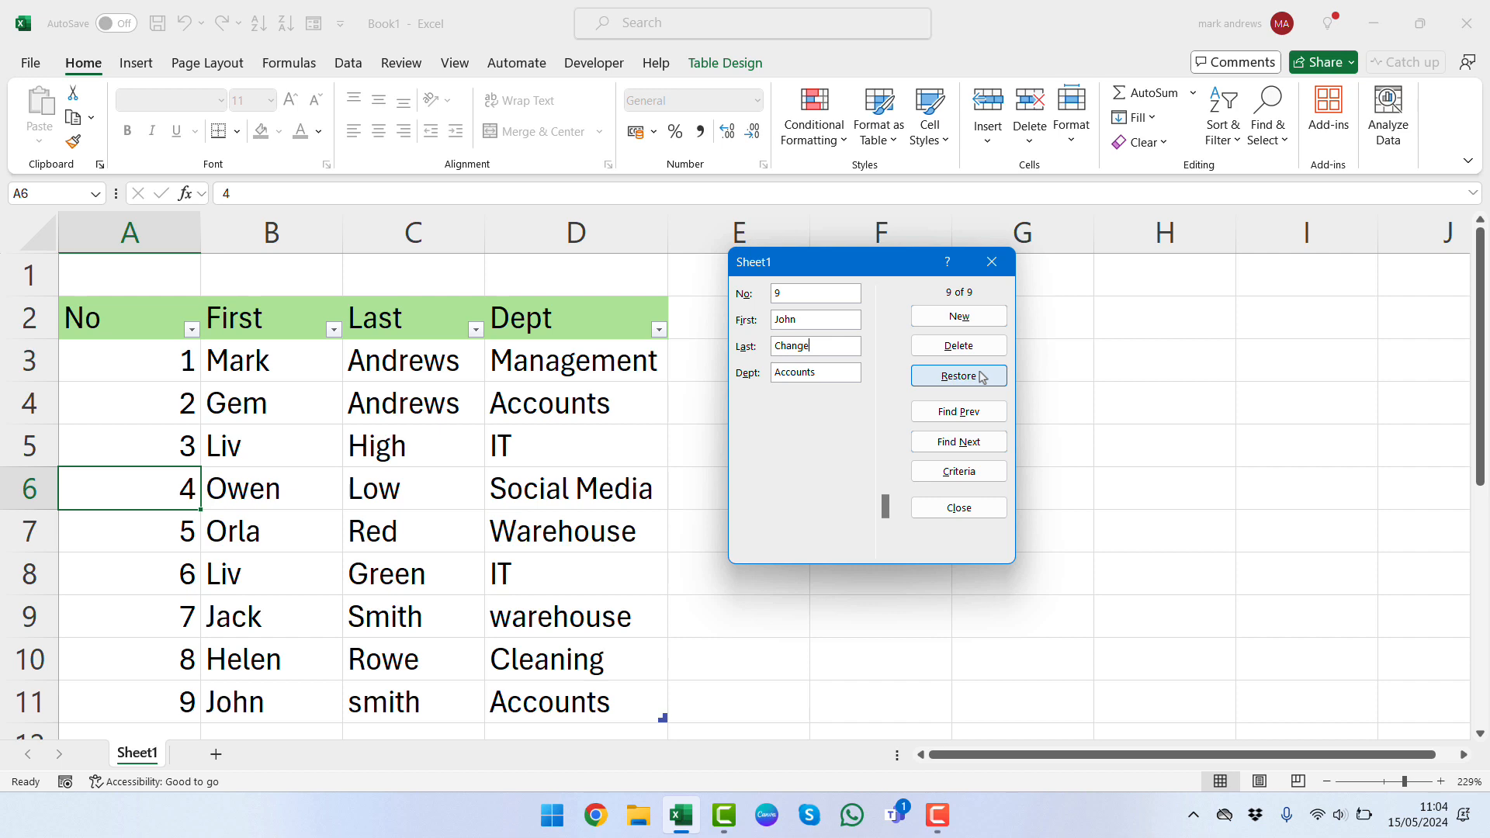
key(Tab)
click(959, 376)
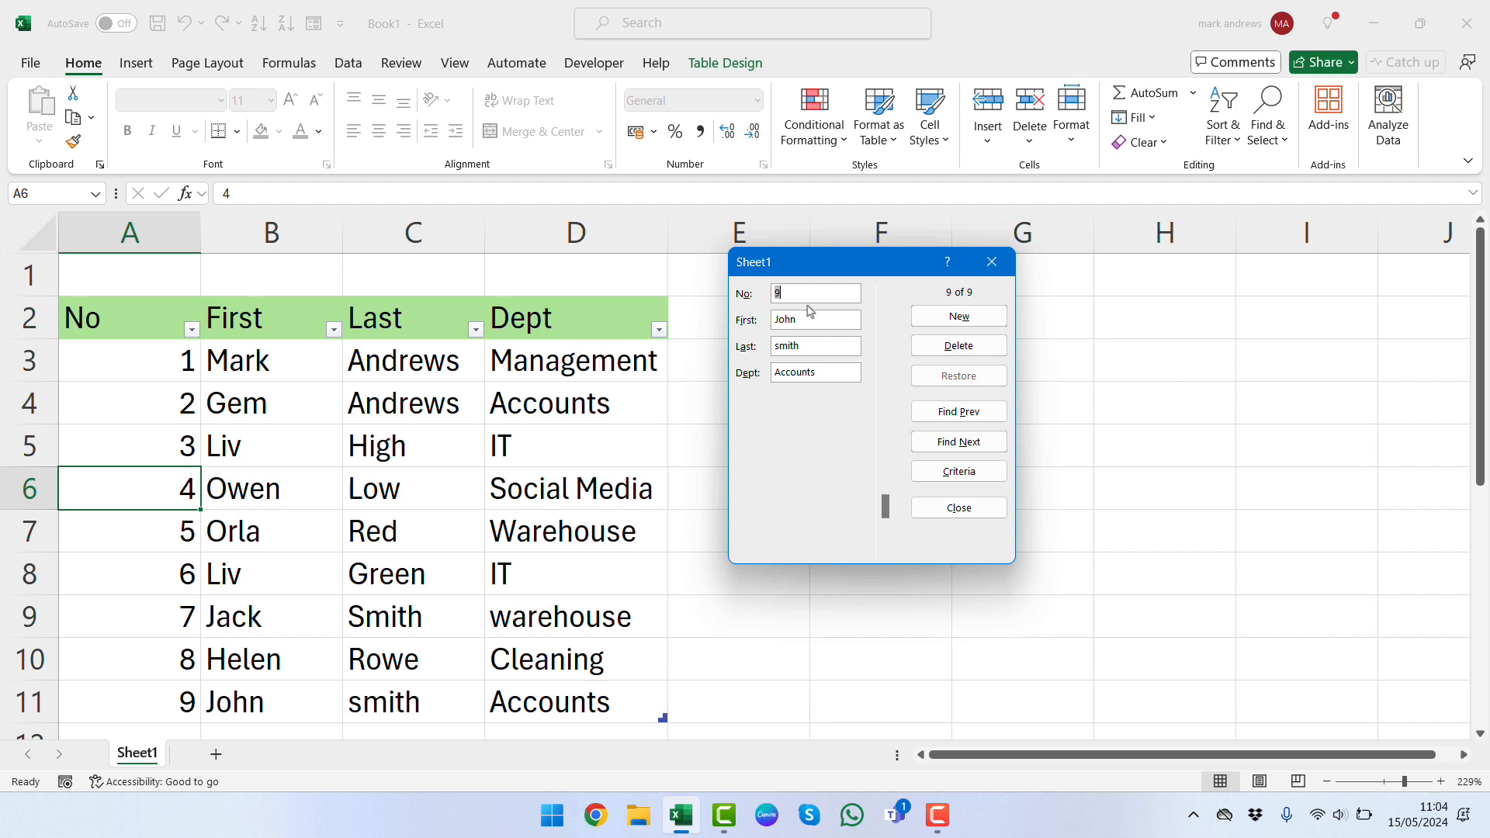
Step: Delete record 9 from the table through the data form
click(956, 346)
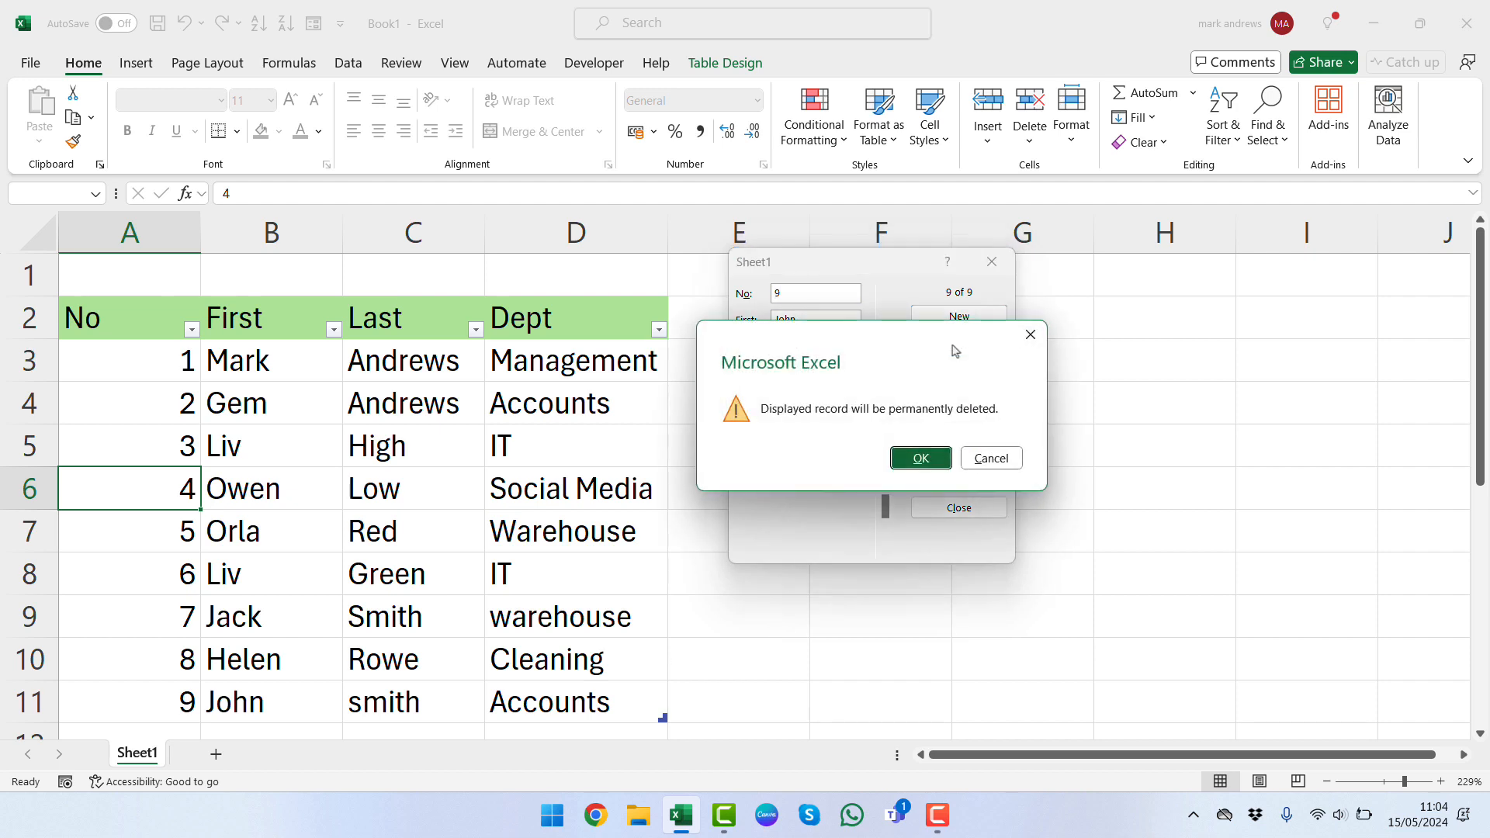
click(903, 459)
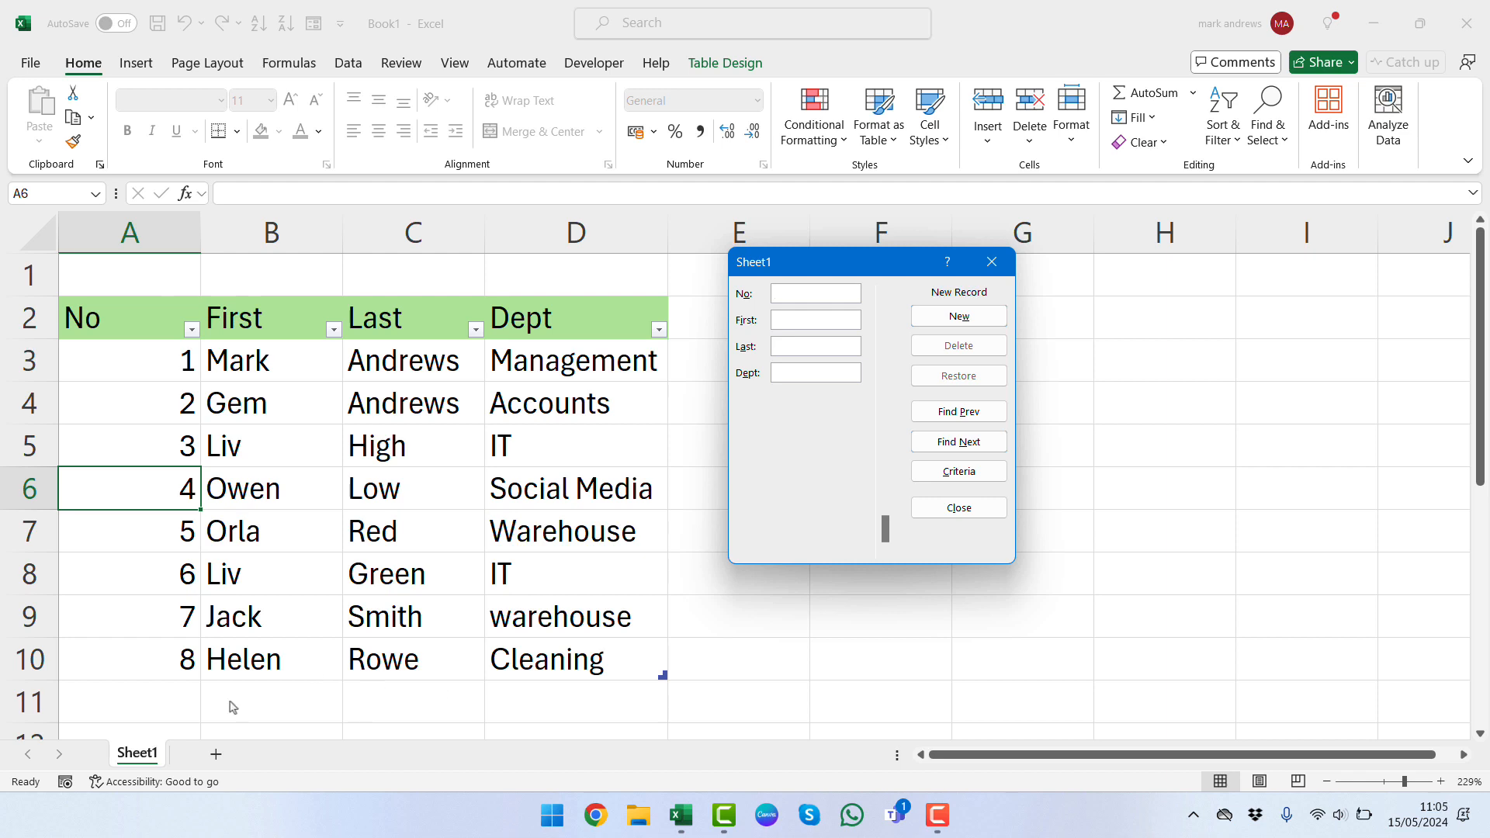
Step: Step backward and forward through the table's records in the data form, ending on record 5
click(969, 413)
click(969, 413)
click(969, 413)
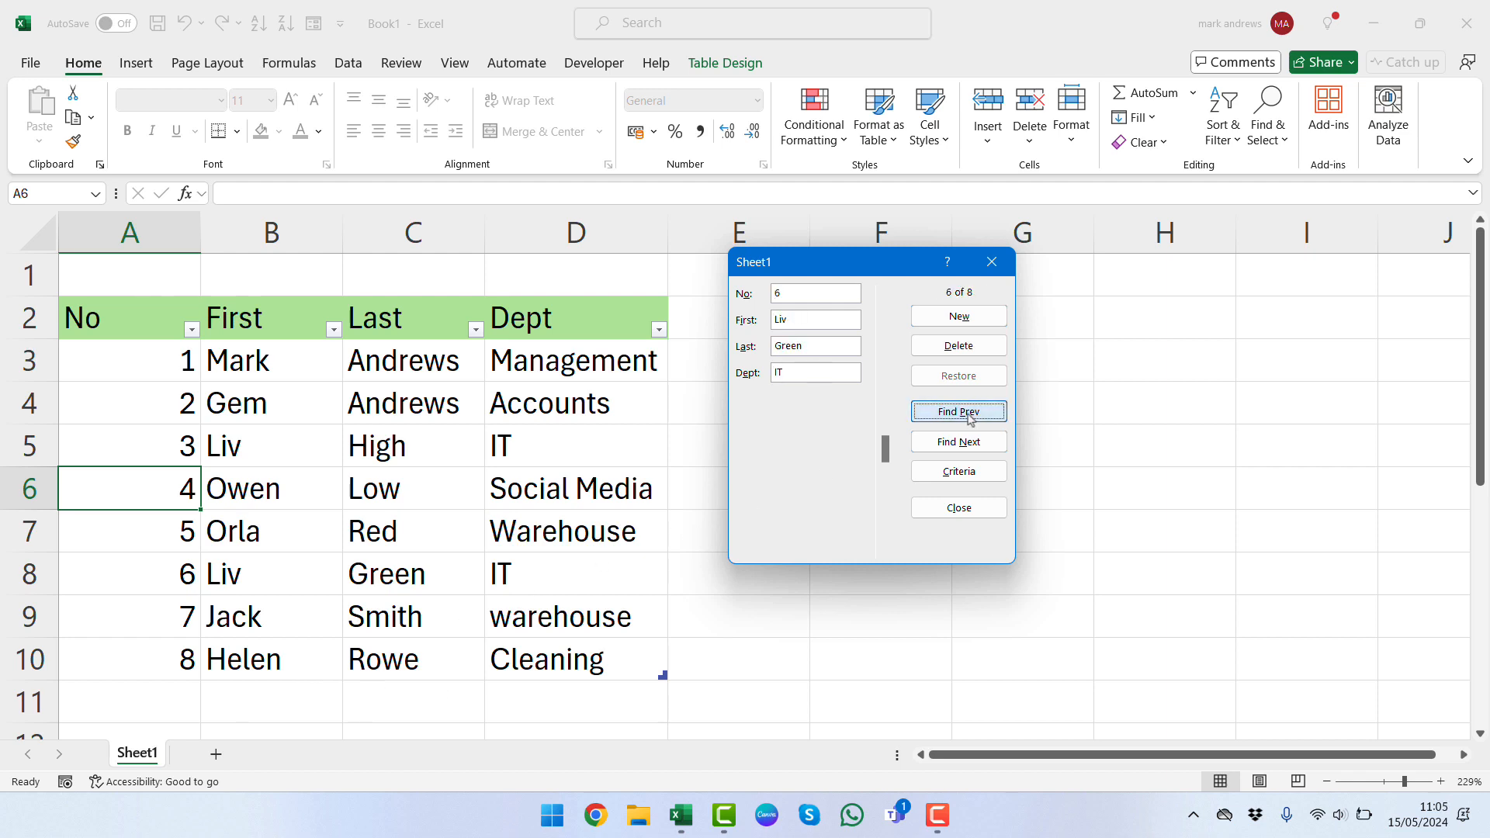
click(969, 415)
click(969, 442)
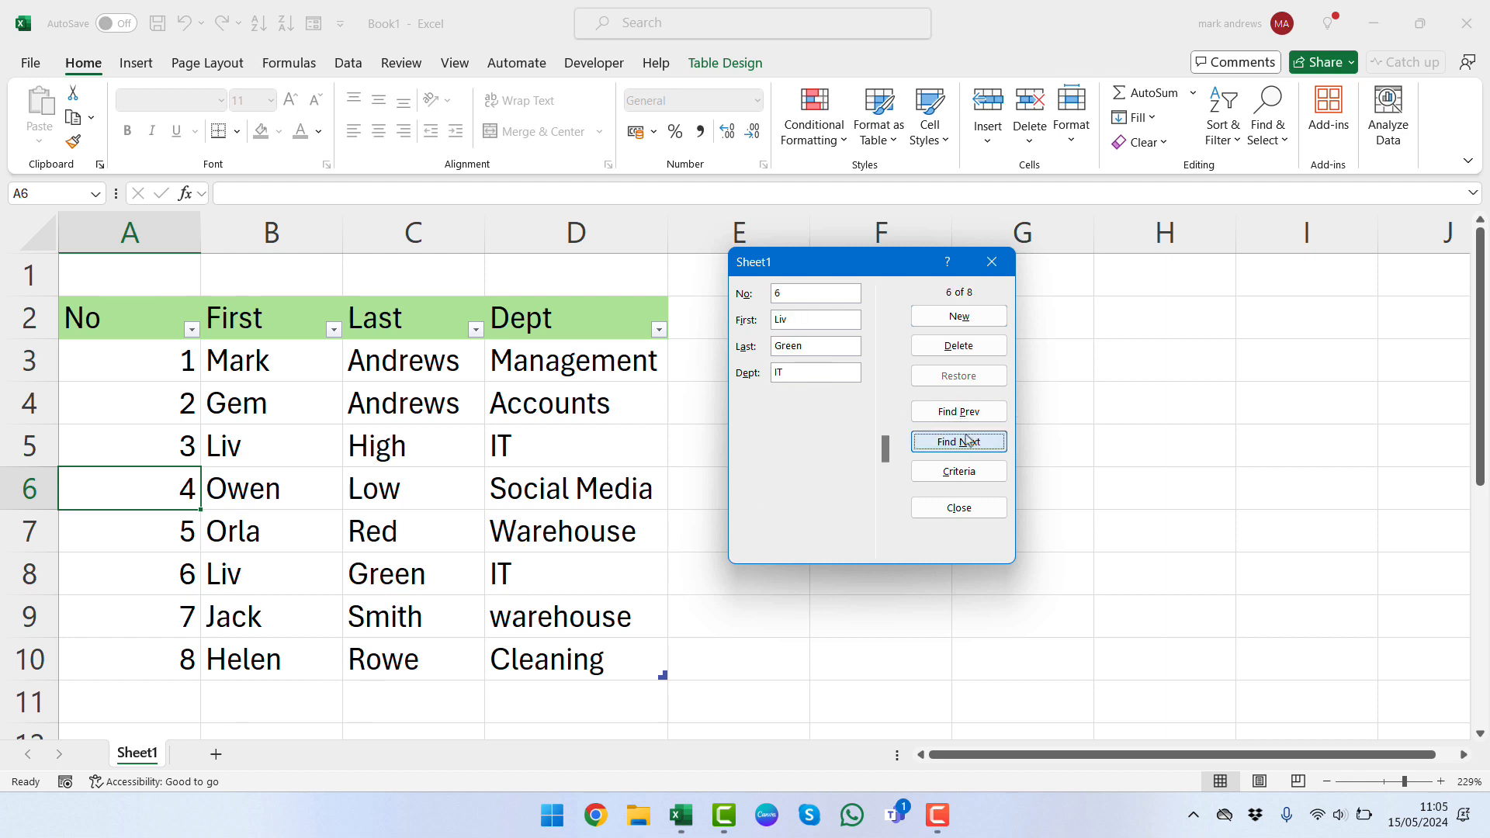
click(968, 413)
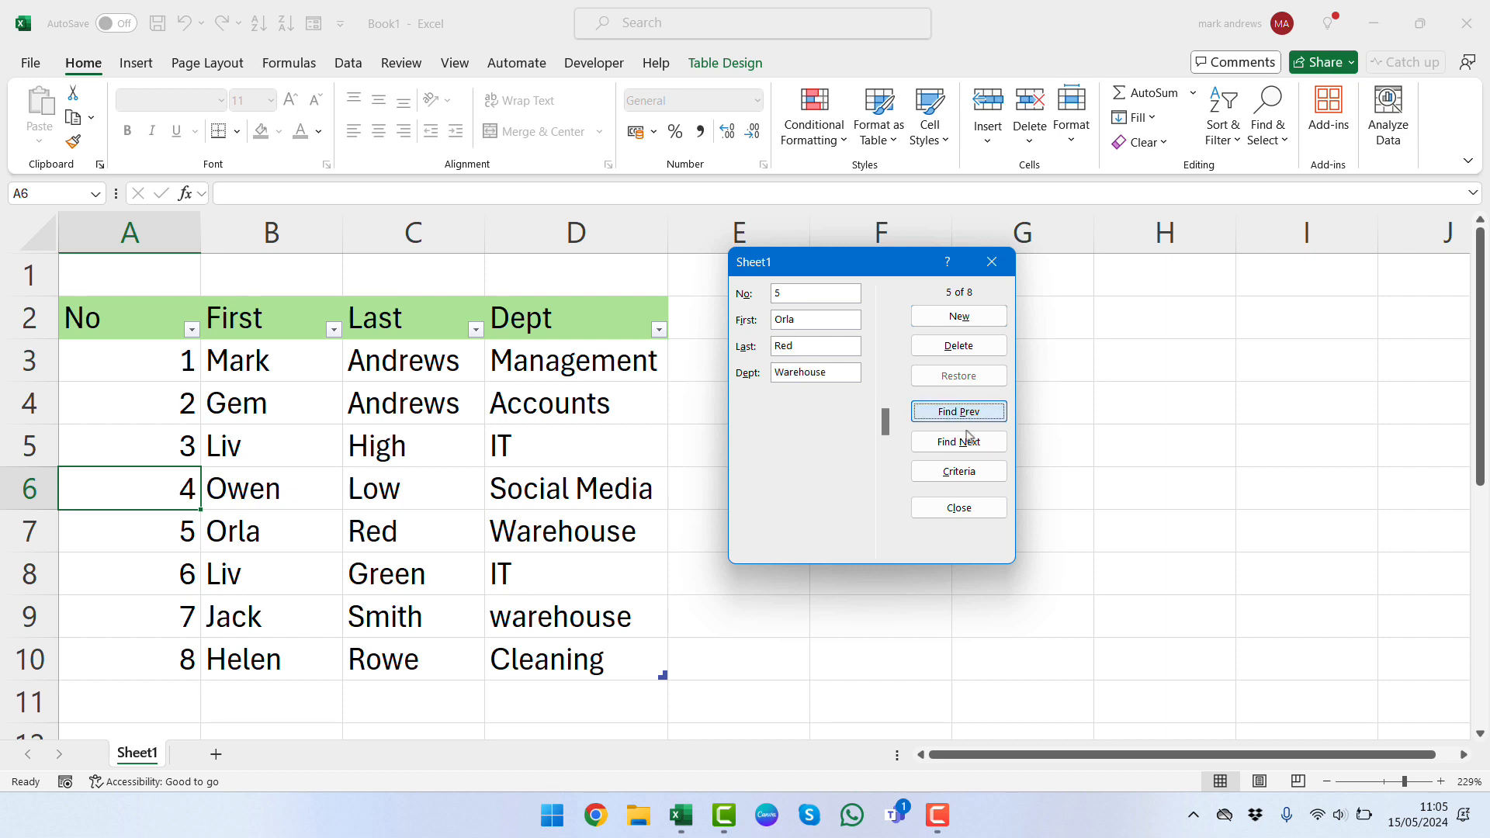
Step: Set the form's search criteria to Dept IT and step back and forth through the matching records
click(941, 474)
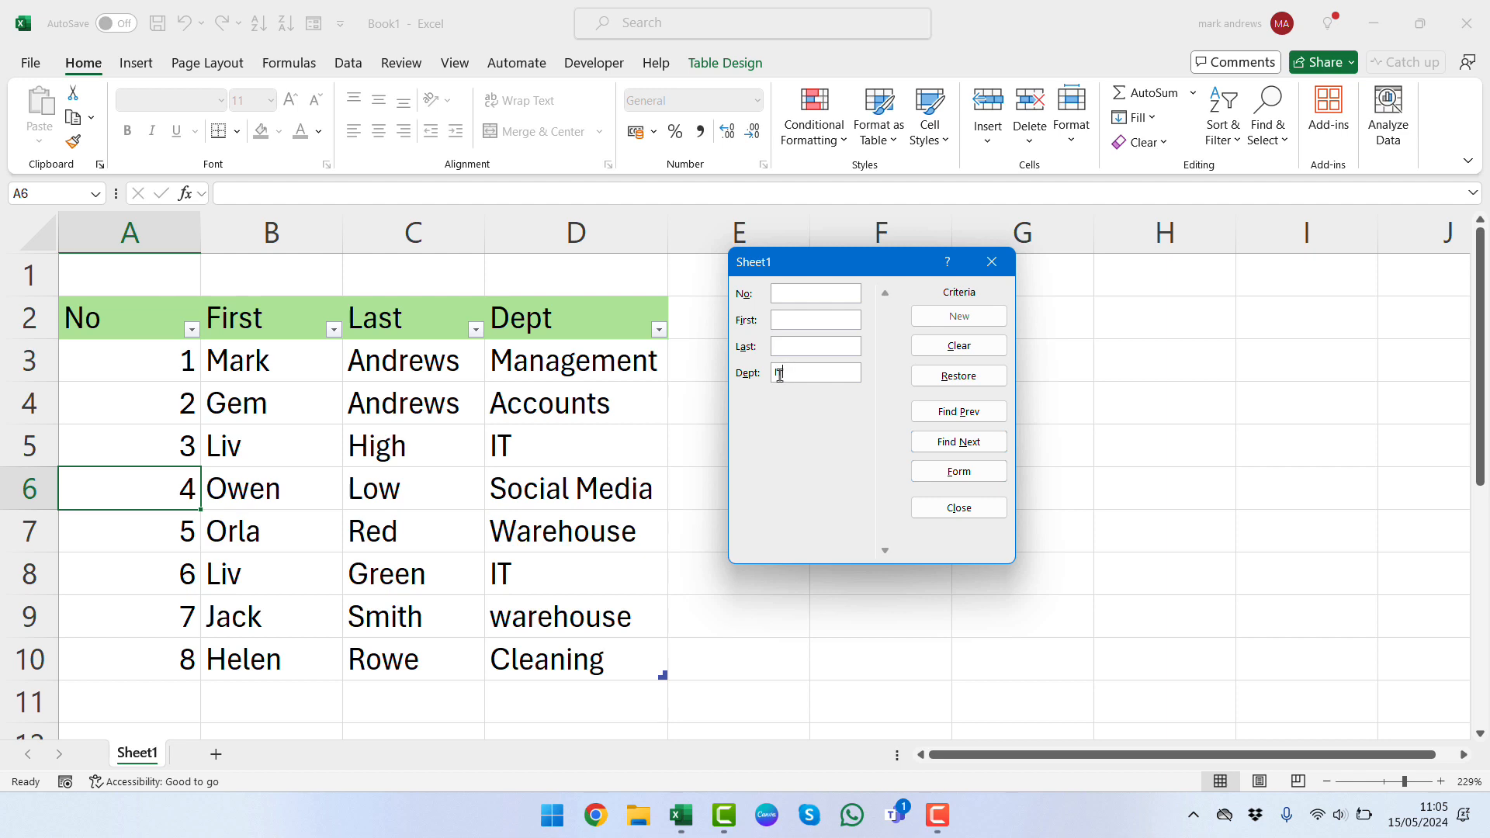
click(940, 409)
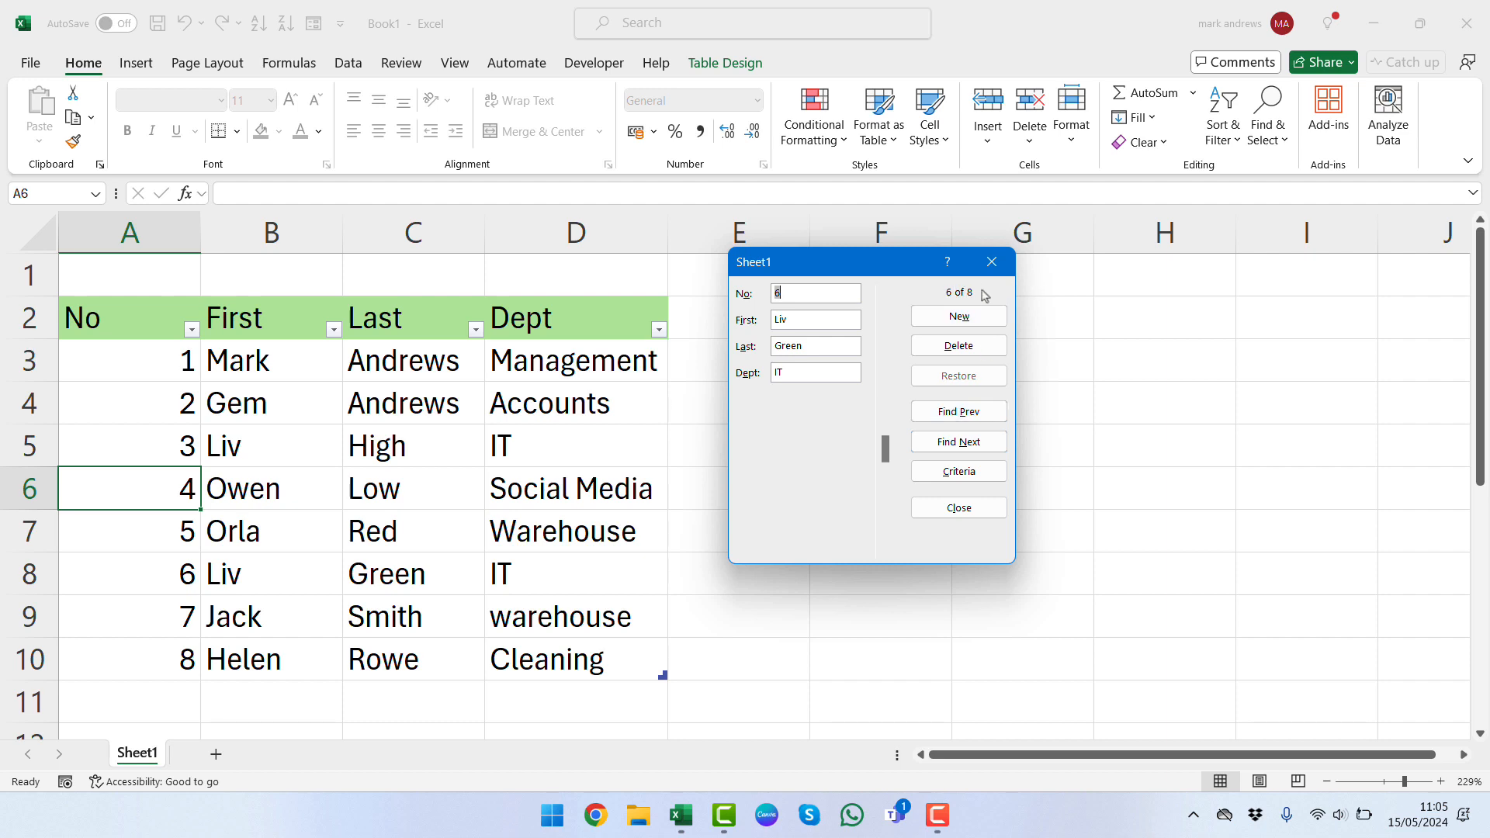
click(957, 413)
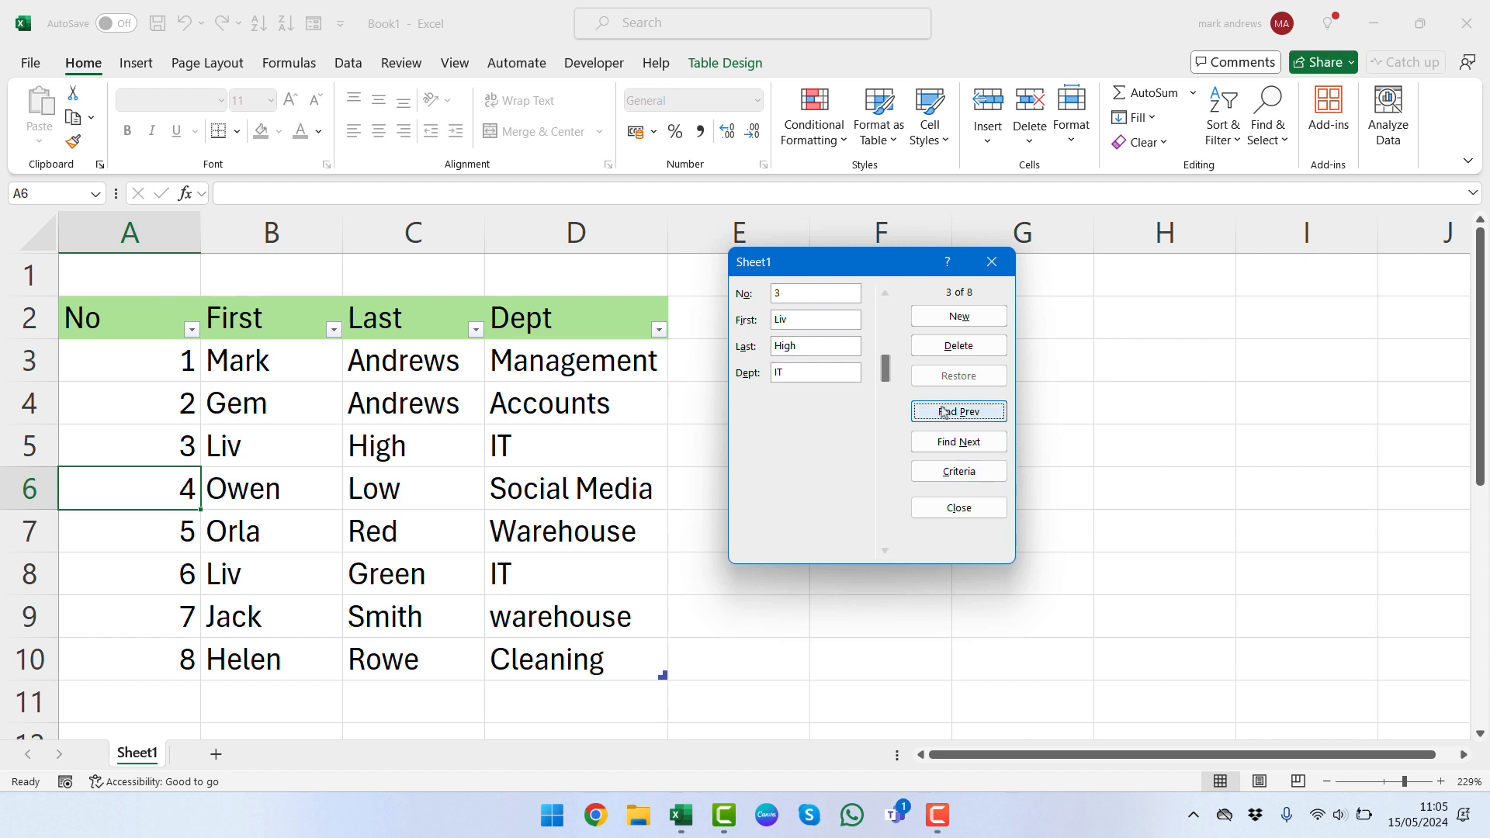
click(963, 415)
click(960, 441)
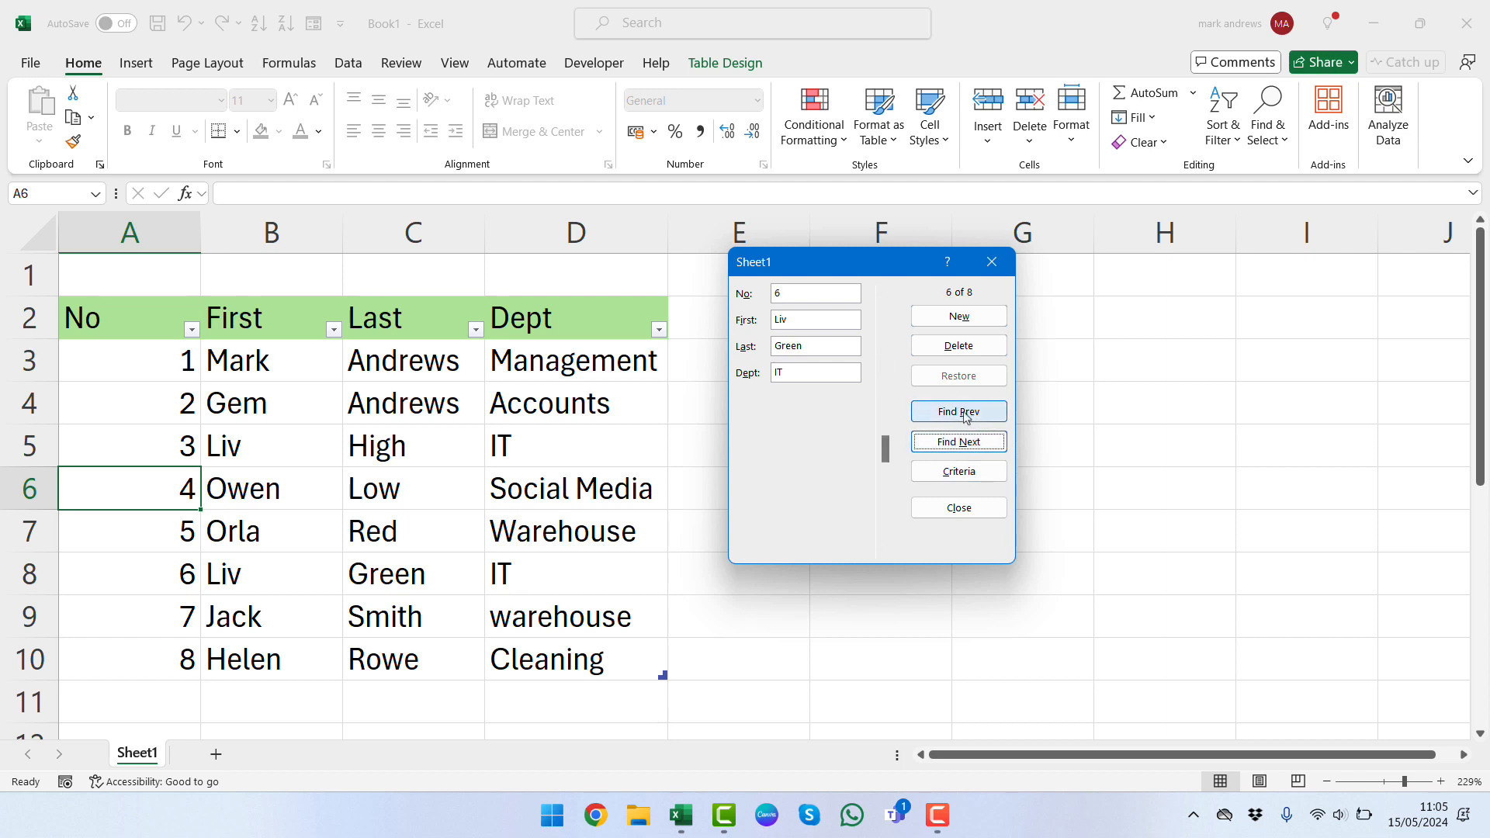
click(966, 417)
click(967, 447)
click(976, 412)
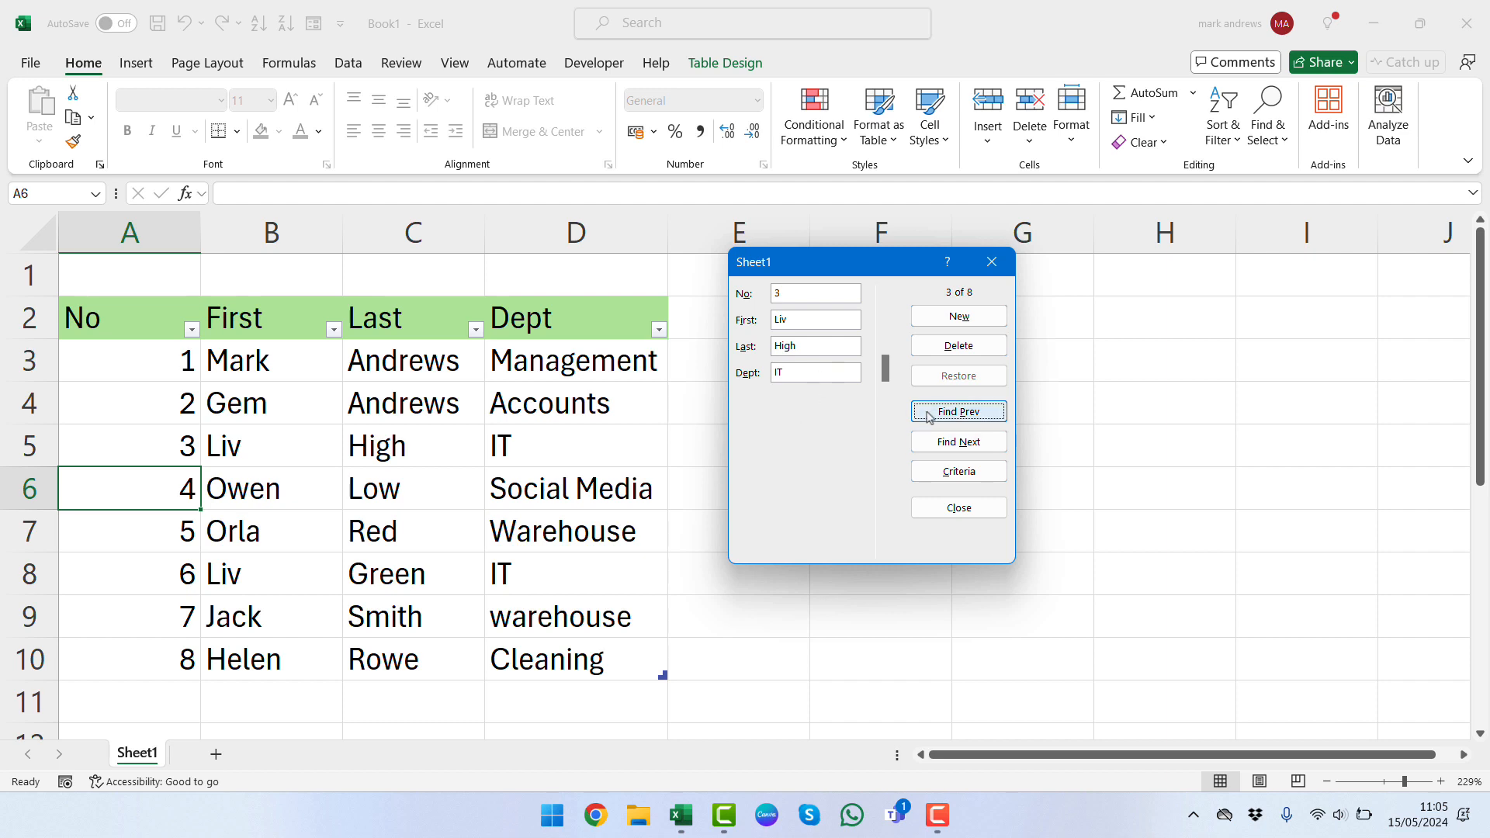
Step: Search the records by the last name shared by records 1 and 2, and step through the matches in both directions
click(958, 474)
click(956, 479)
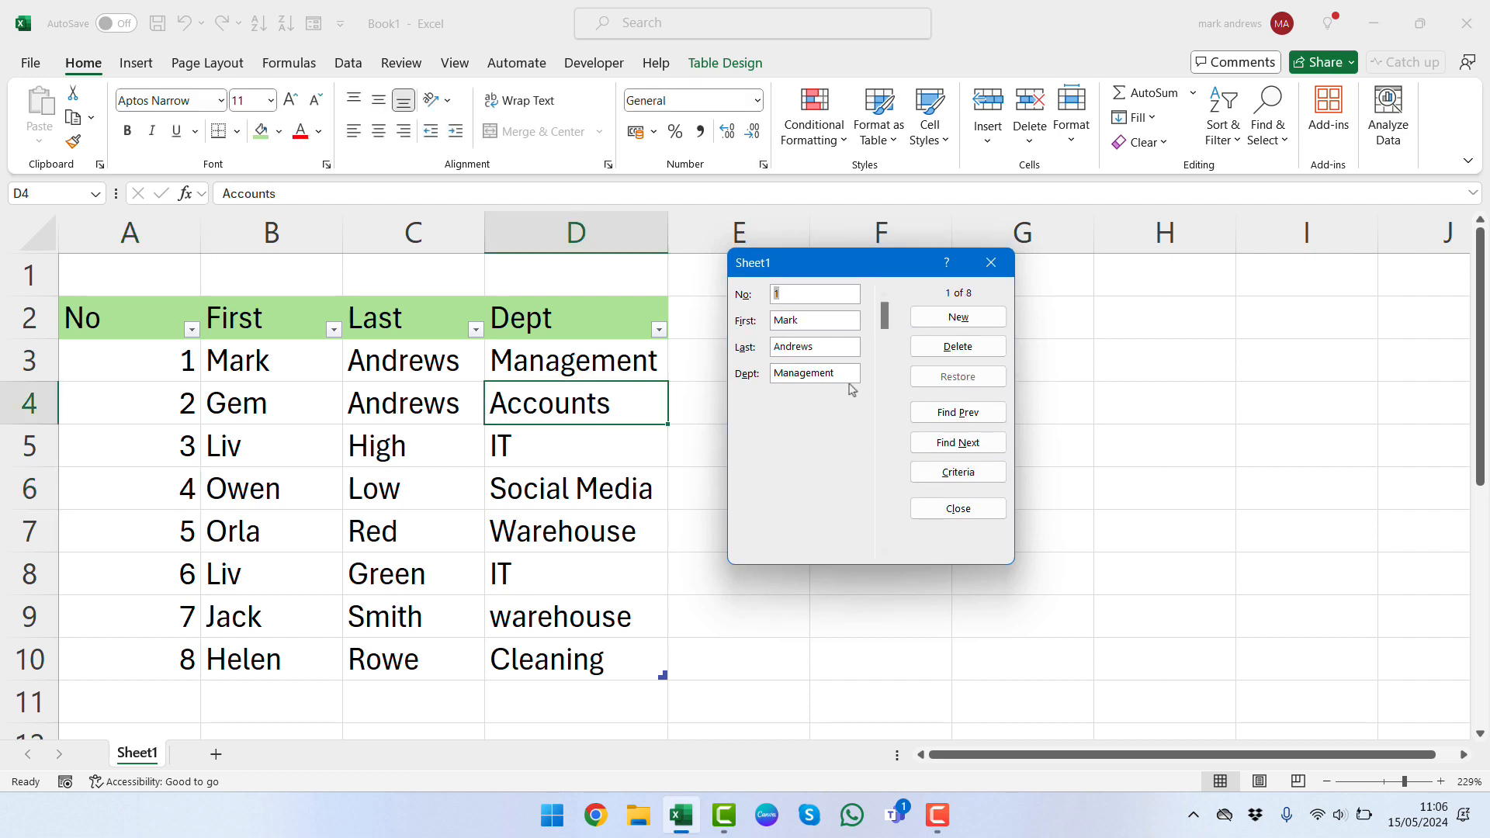
click(931, 474)
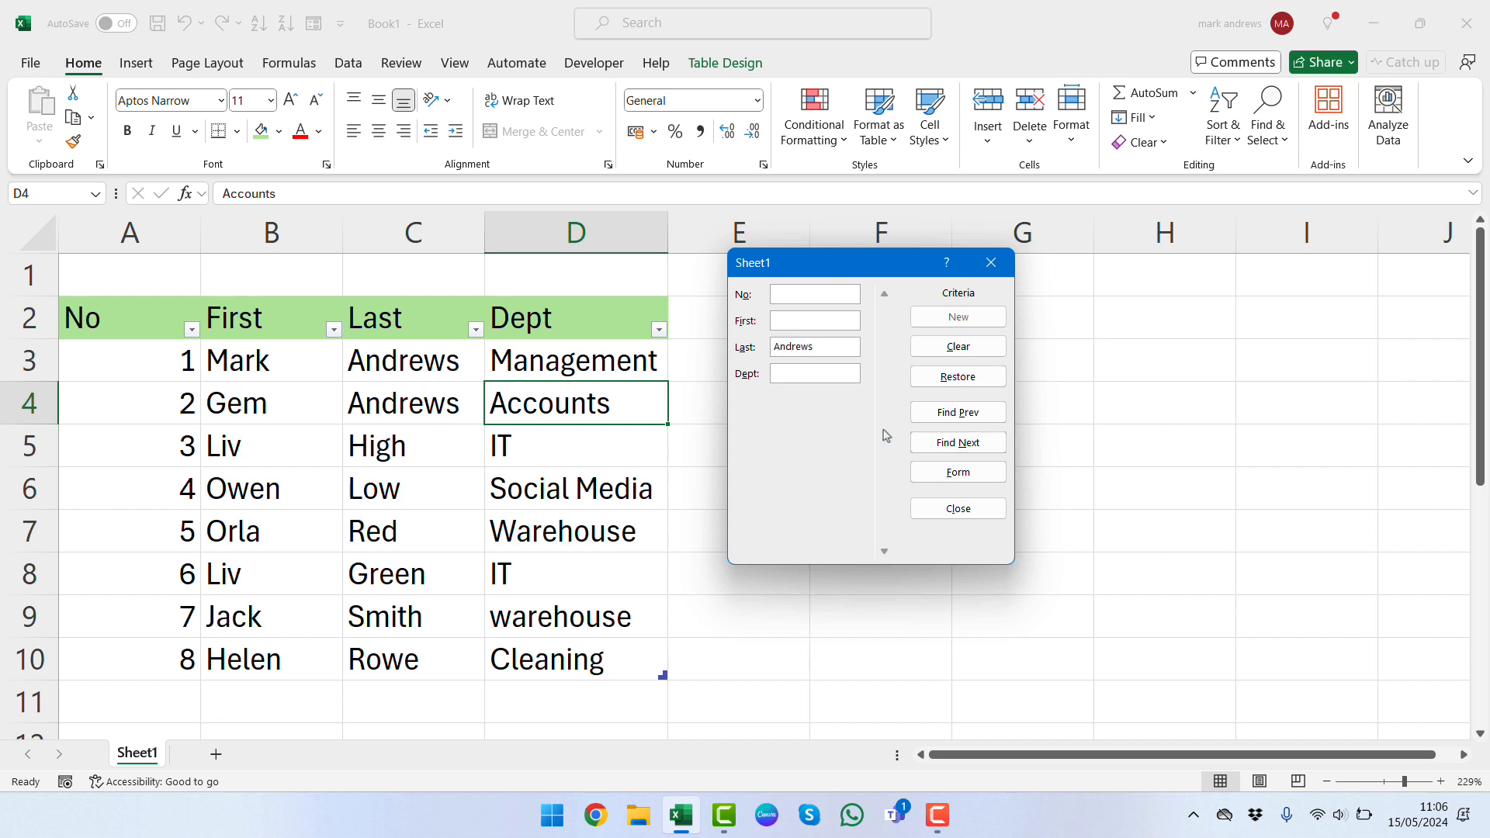
click(970, 419)
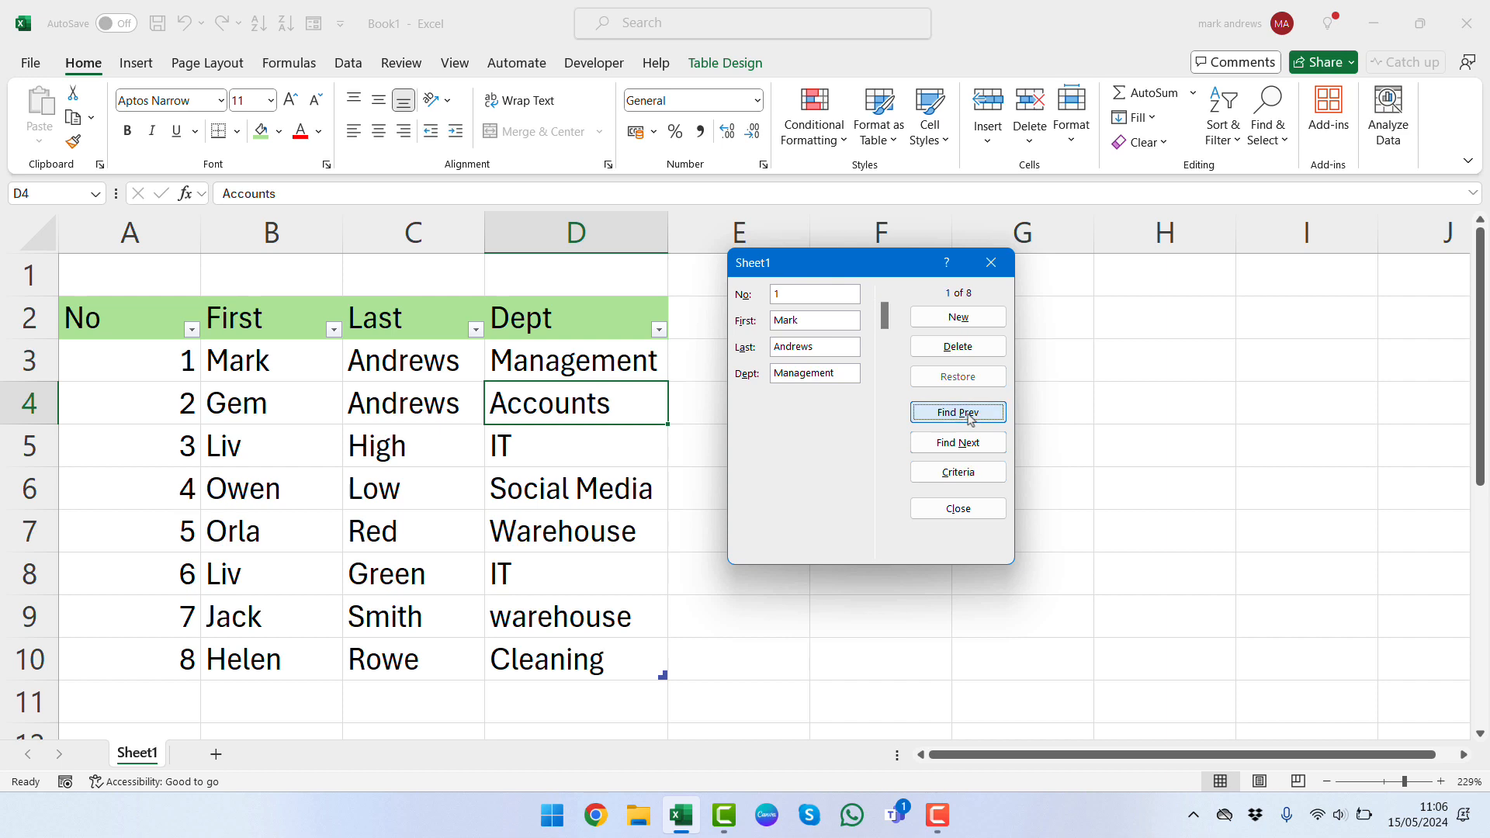
click(970, 419)
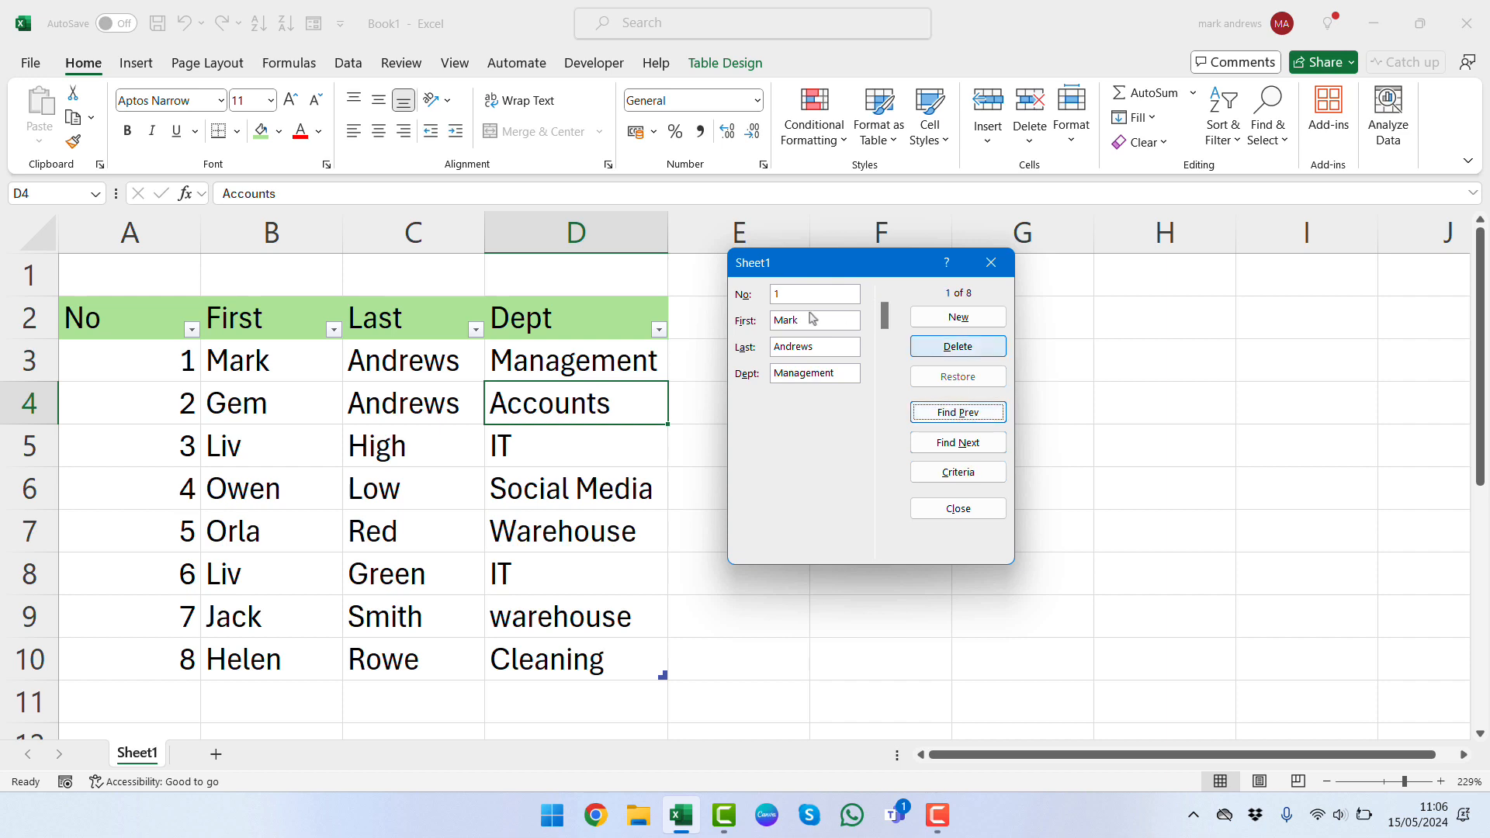
click(963, 444)
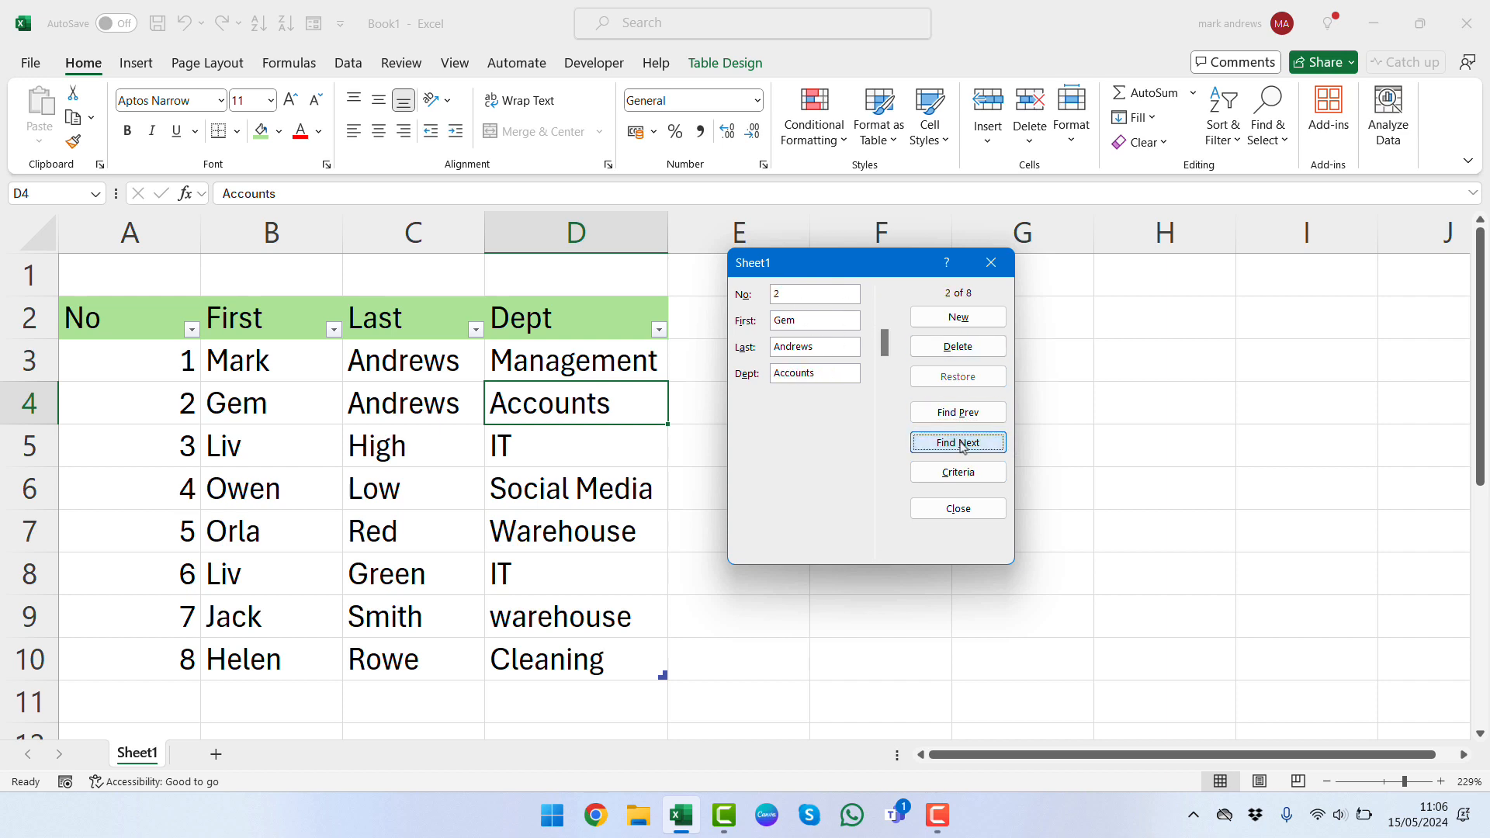
click(963, 445)
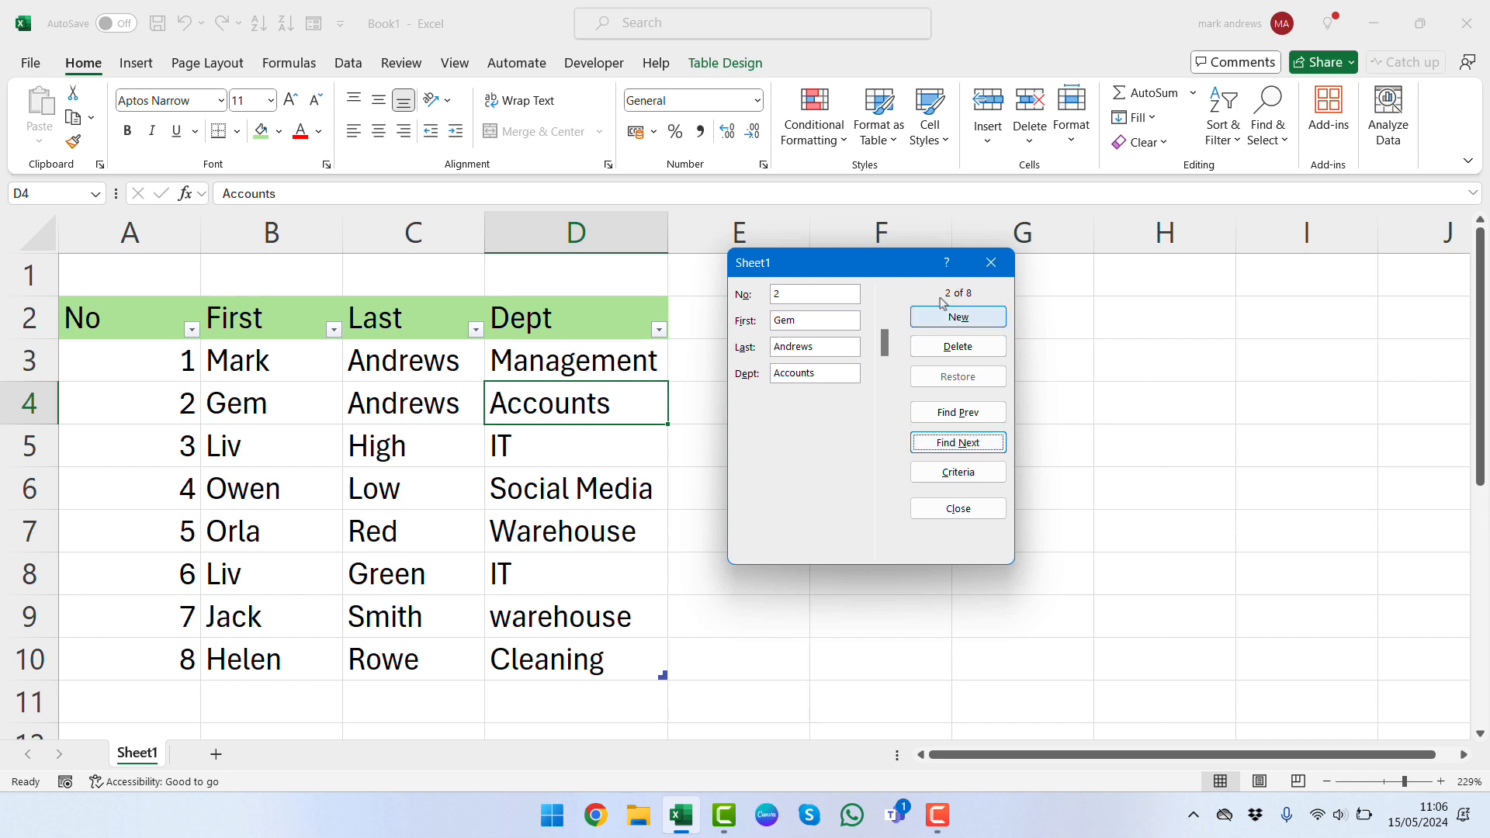
click(962, 417)
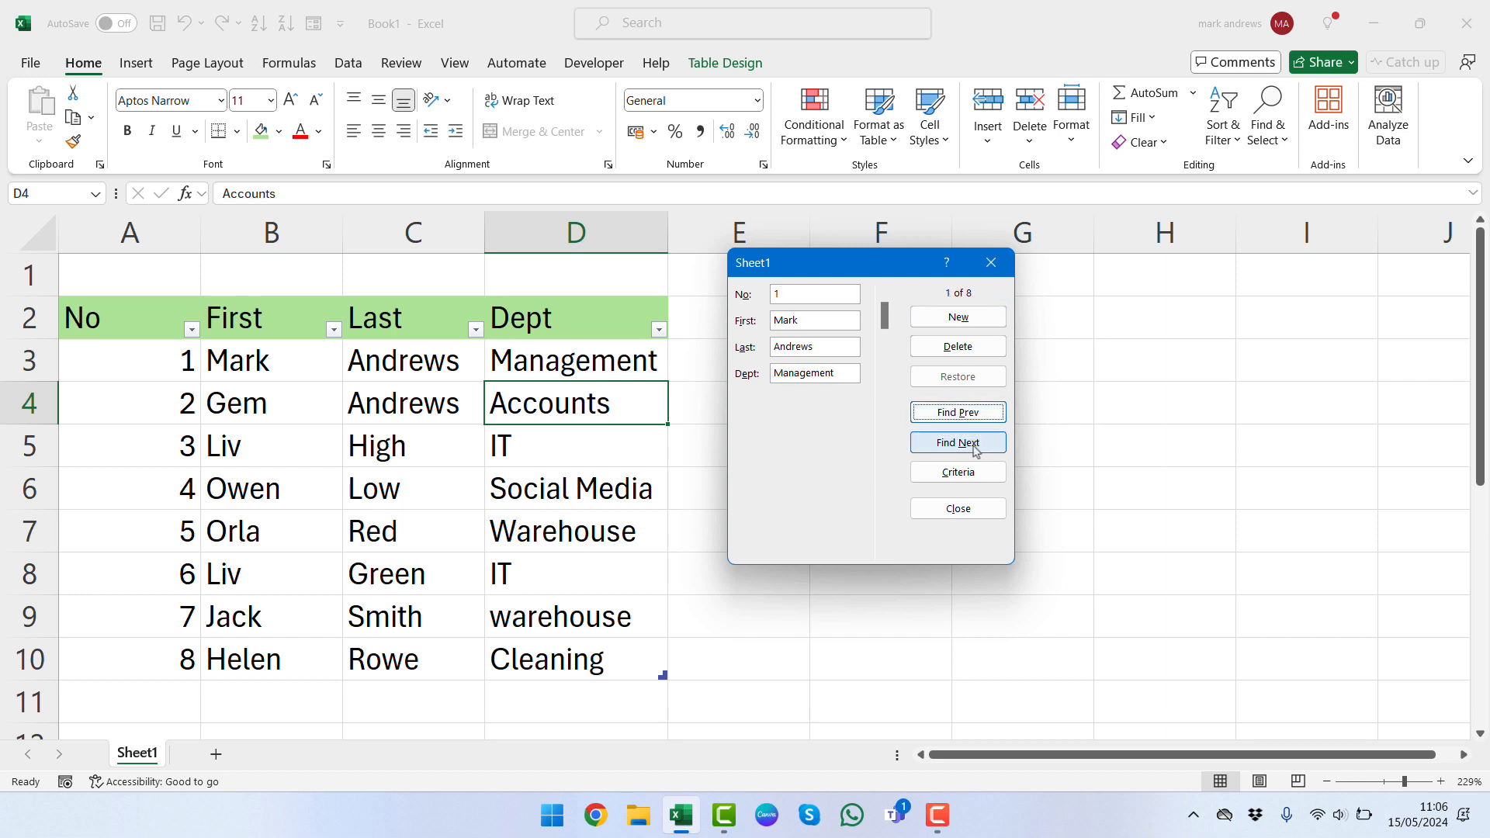
click(976, 449)
click(976, 449)
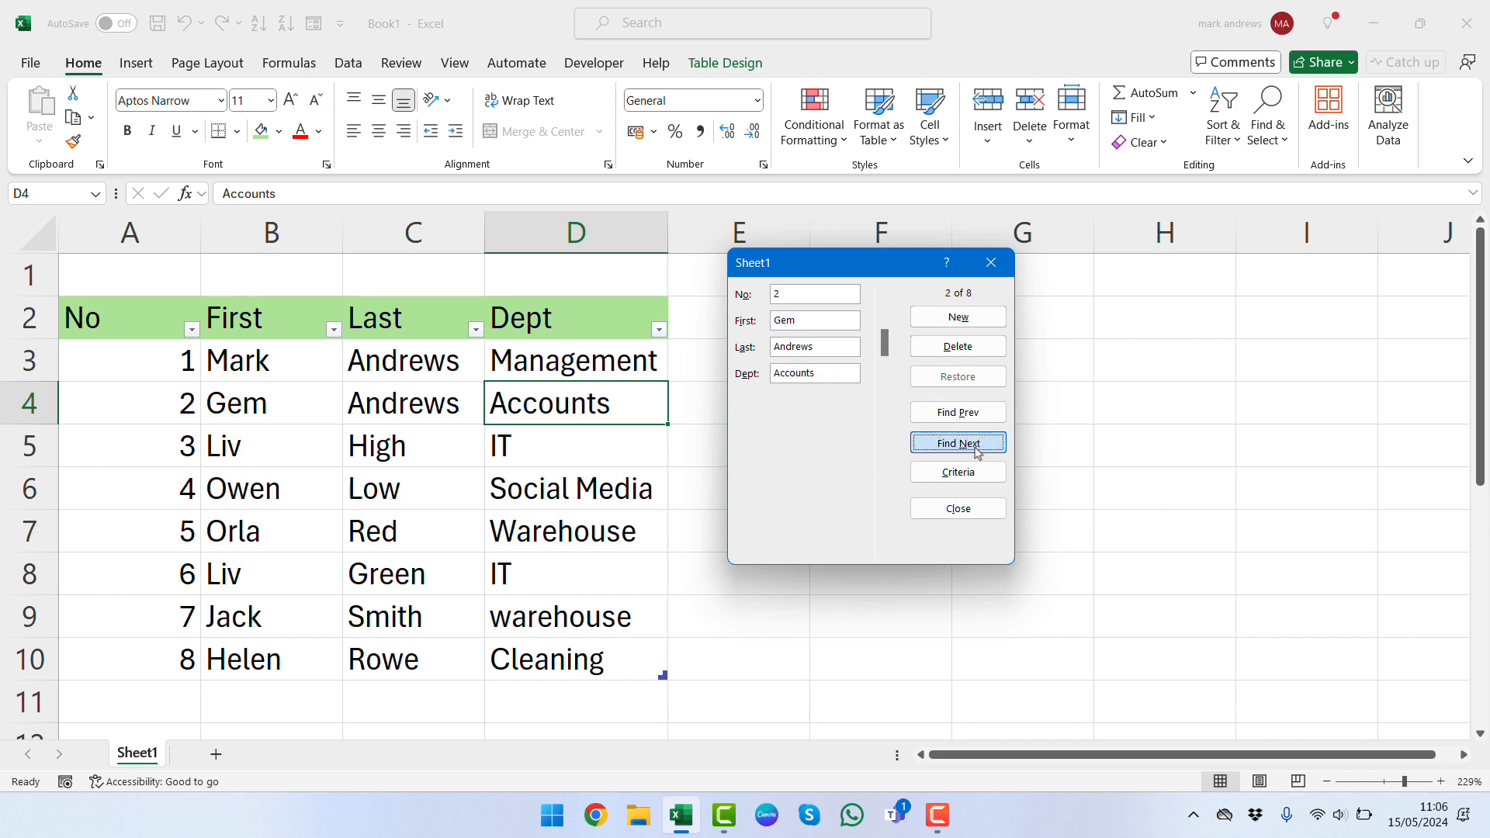
click(966, 416)
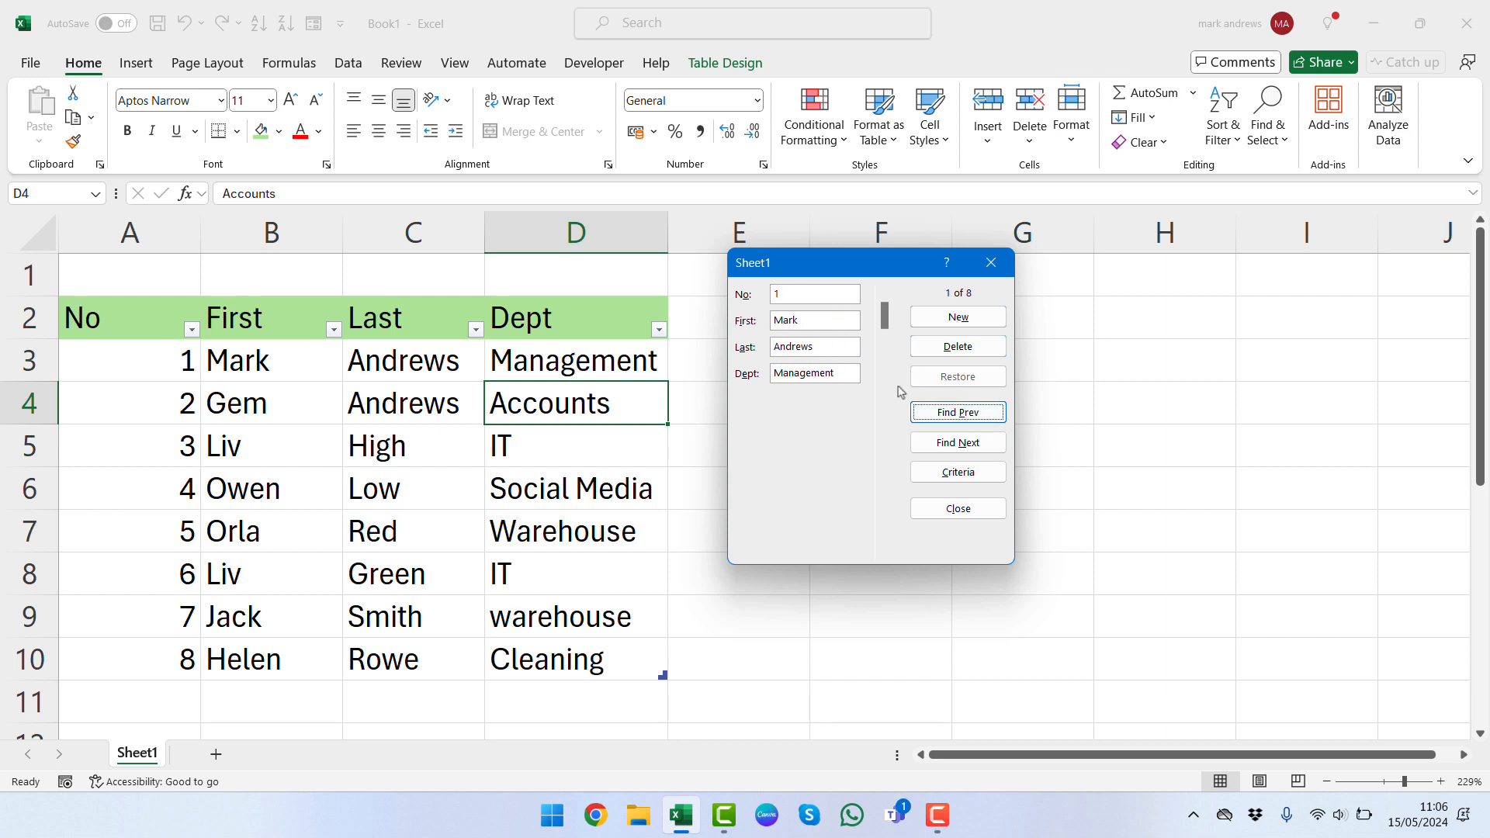
click(960, 443)
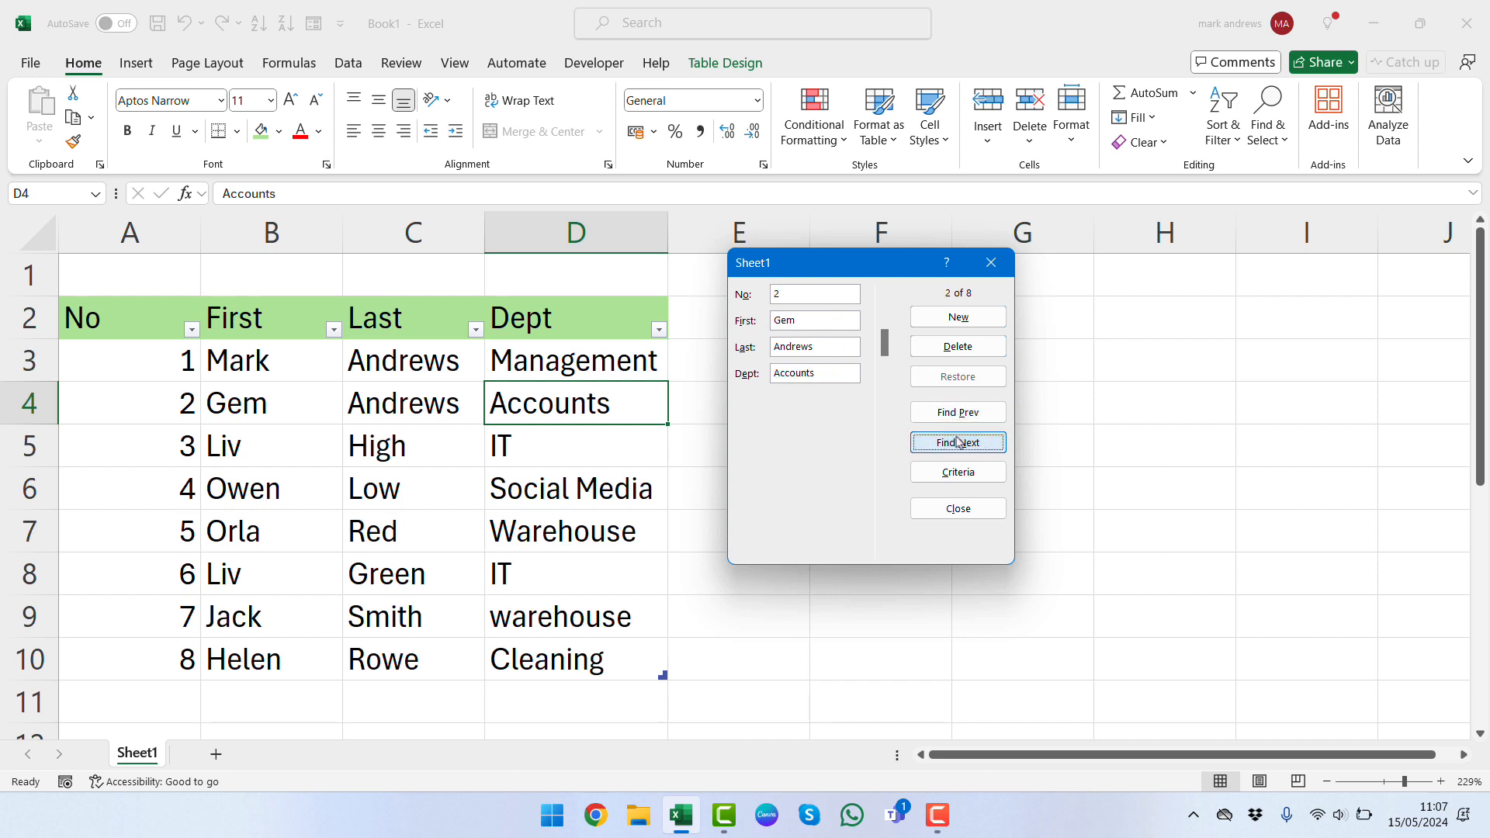
Step: Clear the last-name criterion from the form's search criteria and close the form
click(969, 475)
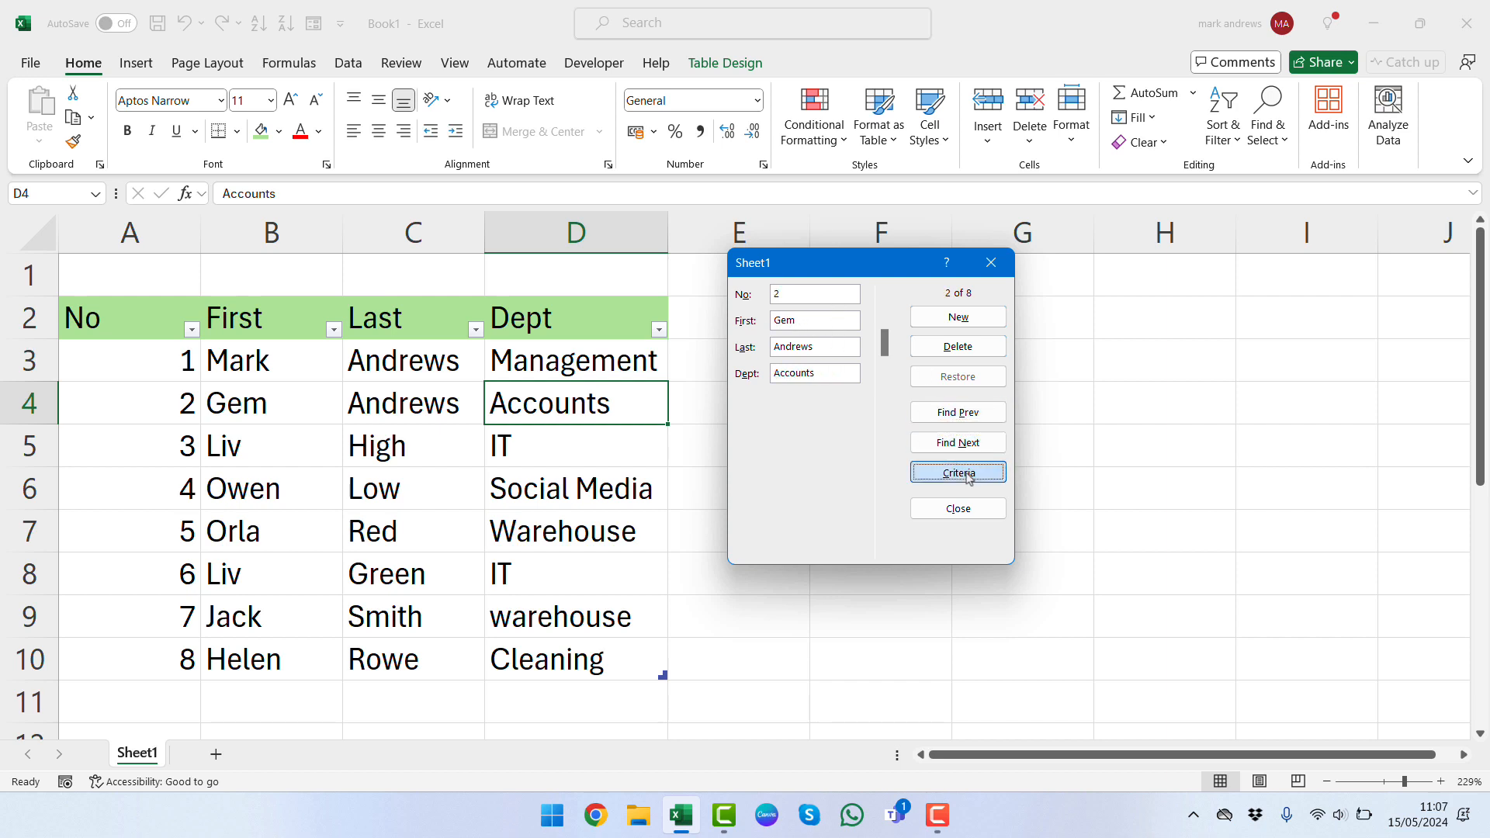
double_click(830, 347)
key(BackSpace)
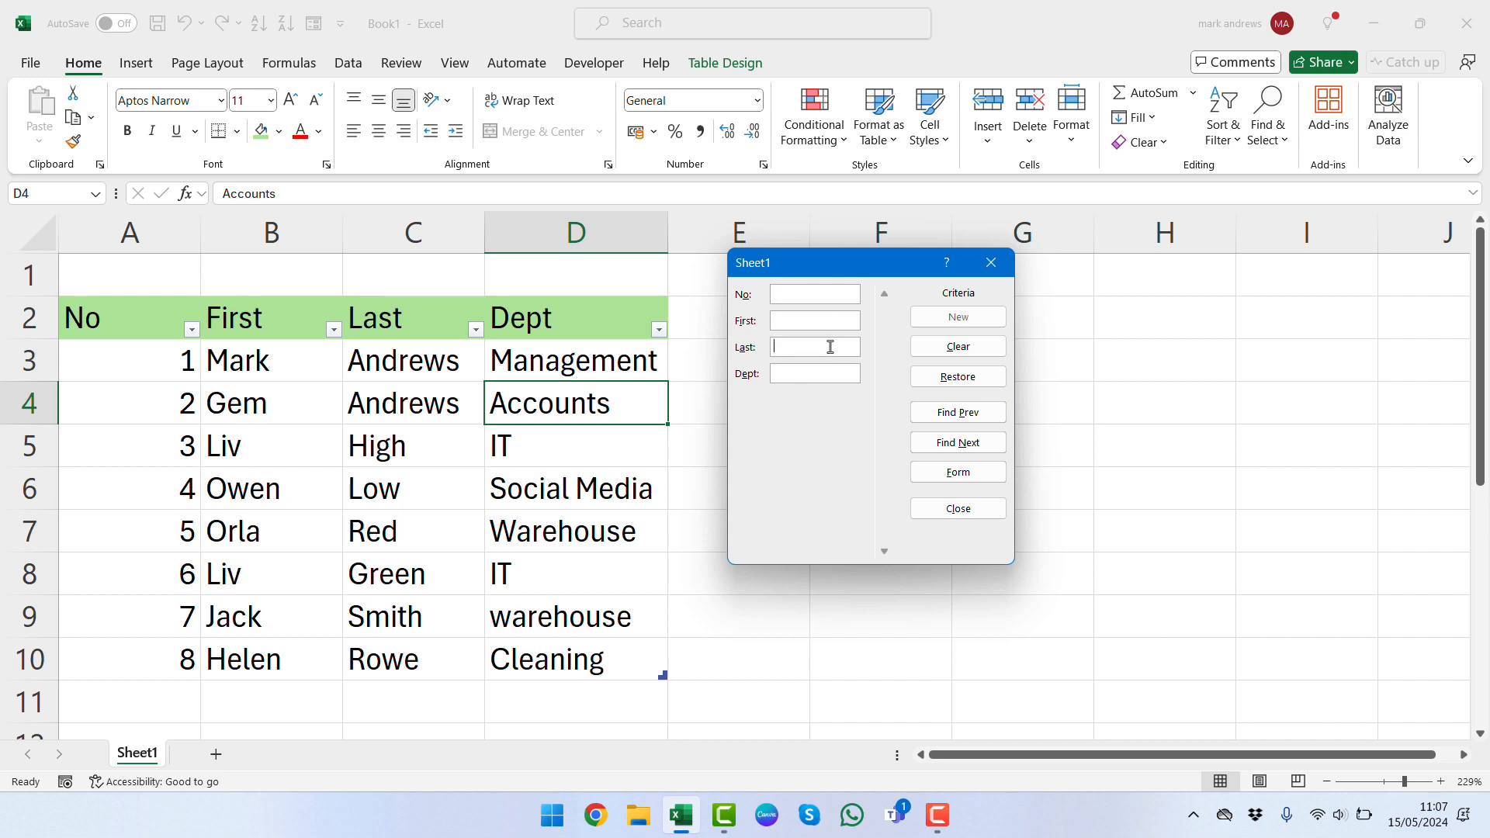
click(957, 508)
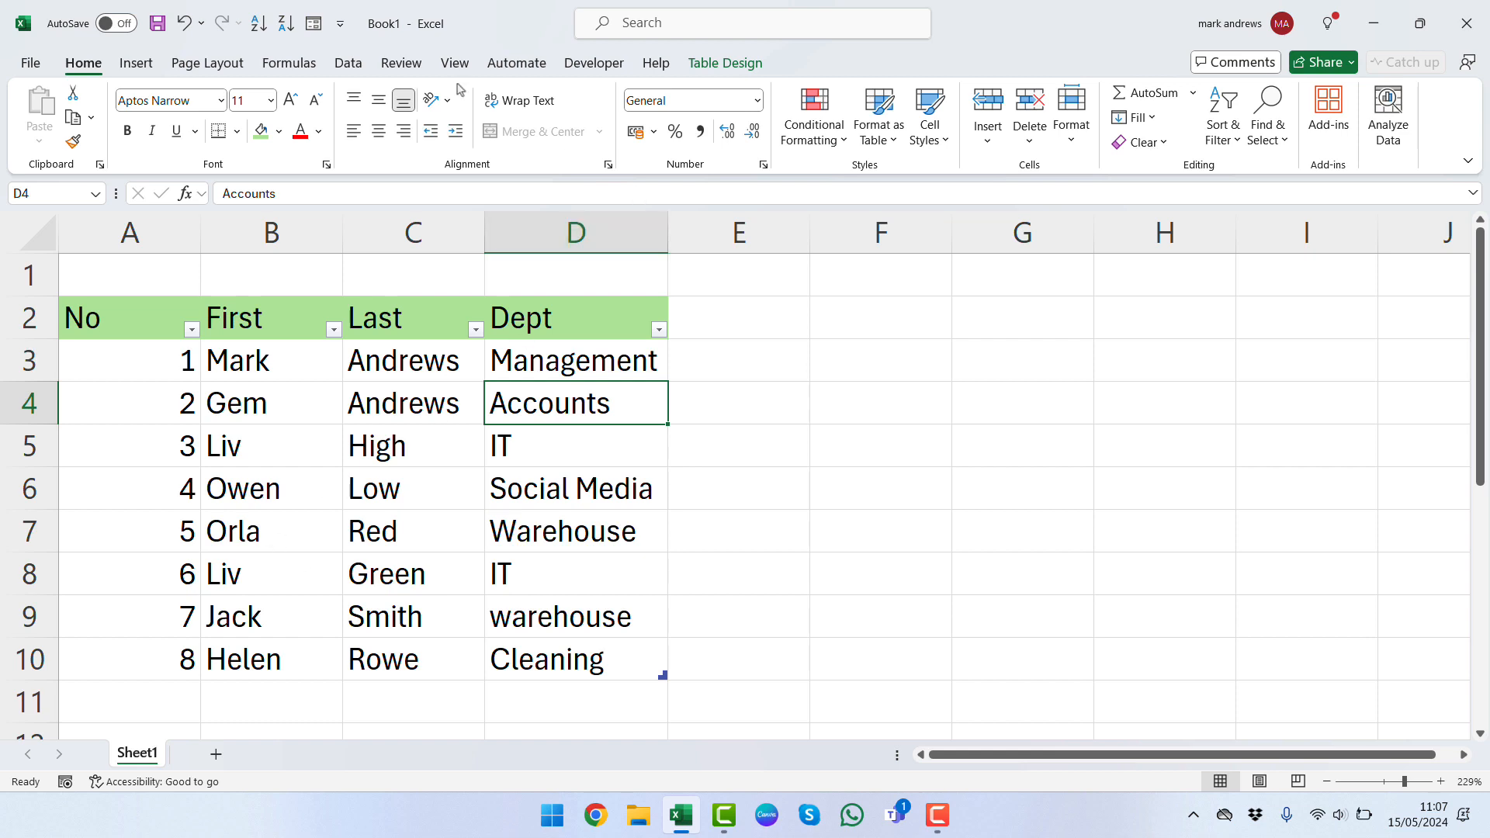
Step: Go through the table cells to the last Dept cell, D10, and extend the table with a blank row 11
key(Down)
key(Down)
key(Down)
key(Left)
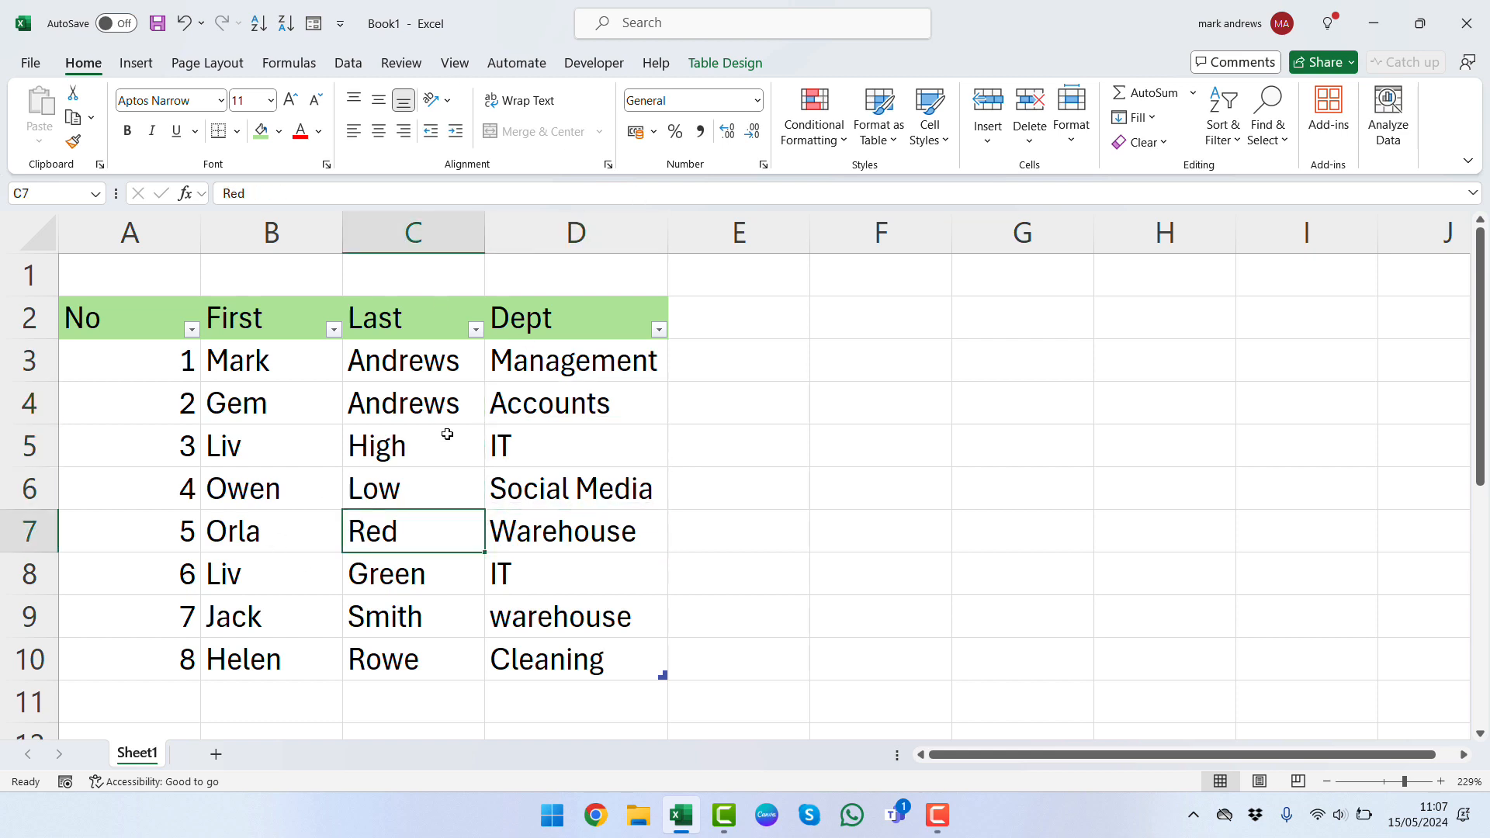
key(Down)
key(Down)
key(Down)
key(Left)
key(Left)
key(Down)
key(Right)
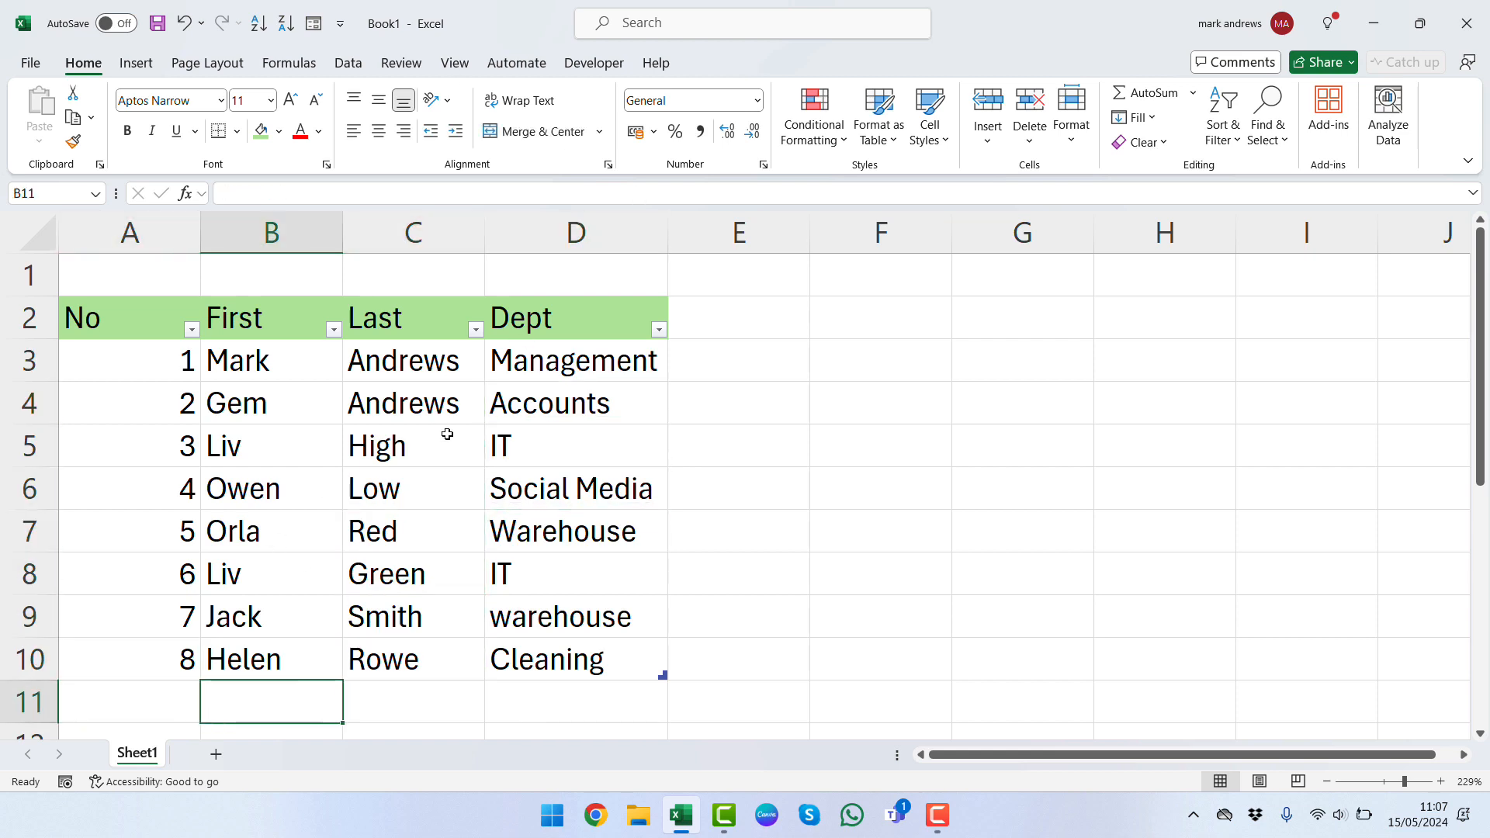
key(Right)
key(Right)
key(Up)
key(Tab)
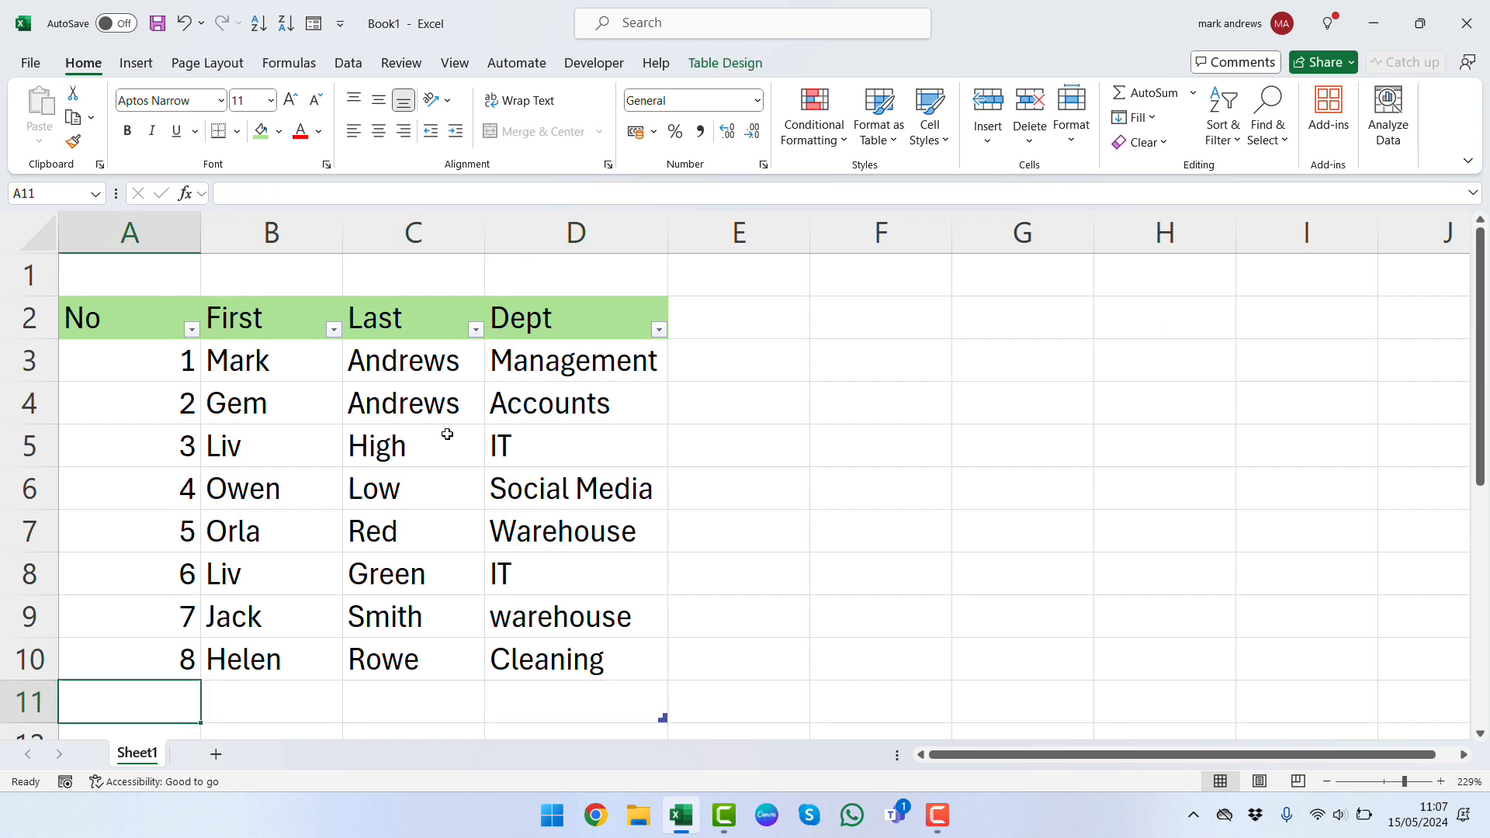
Step: Open the data entry form for the table using its keyboard access sequence
key(alt)
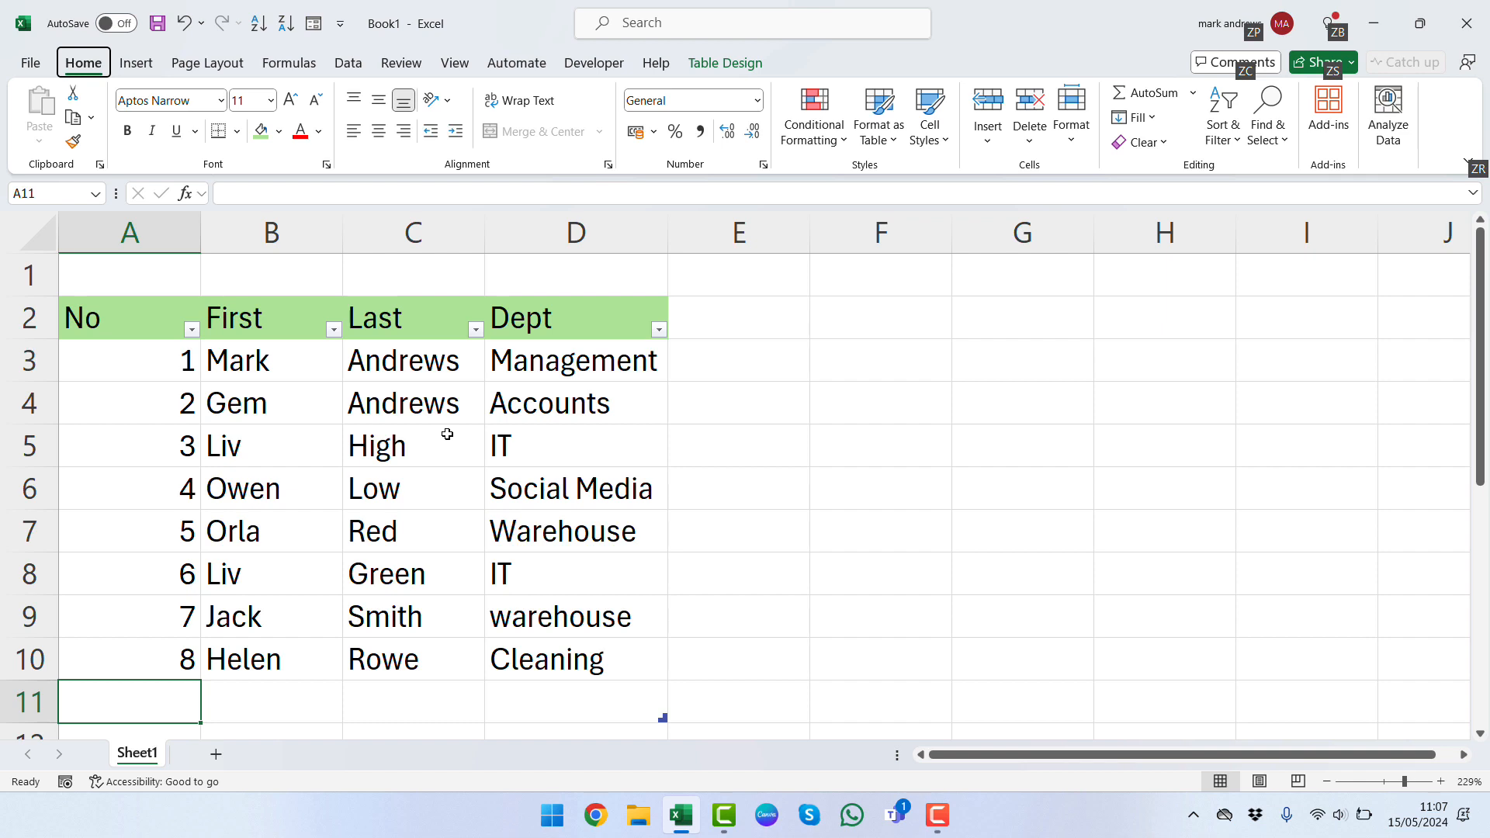
key(d)
key(o)
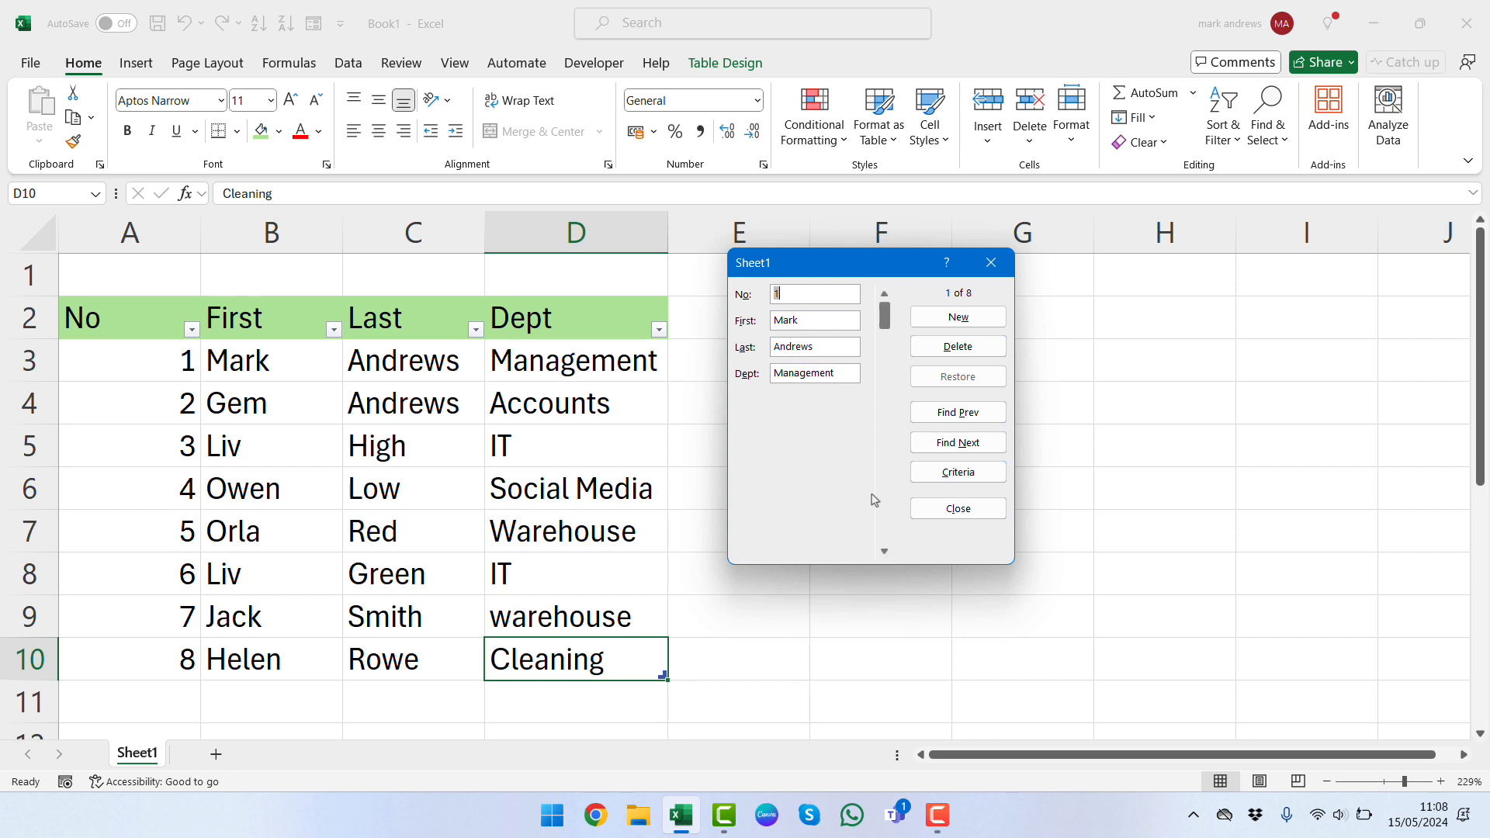
Step: Scroll the data form record by record to the blank new record, and return to the first record
click(884, 550)
click(885, 550)
click(885, 551)
click(885, 551)
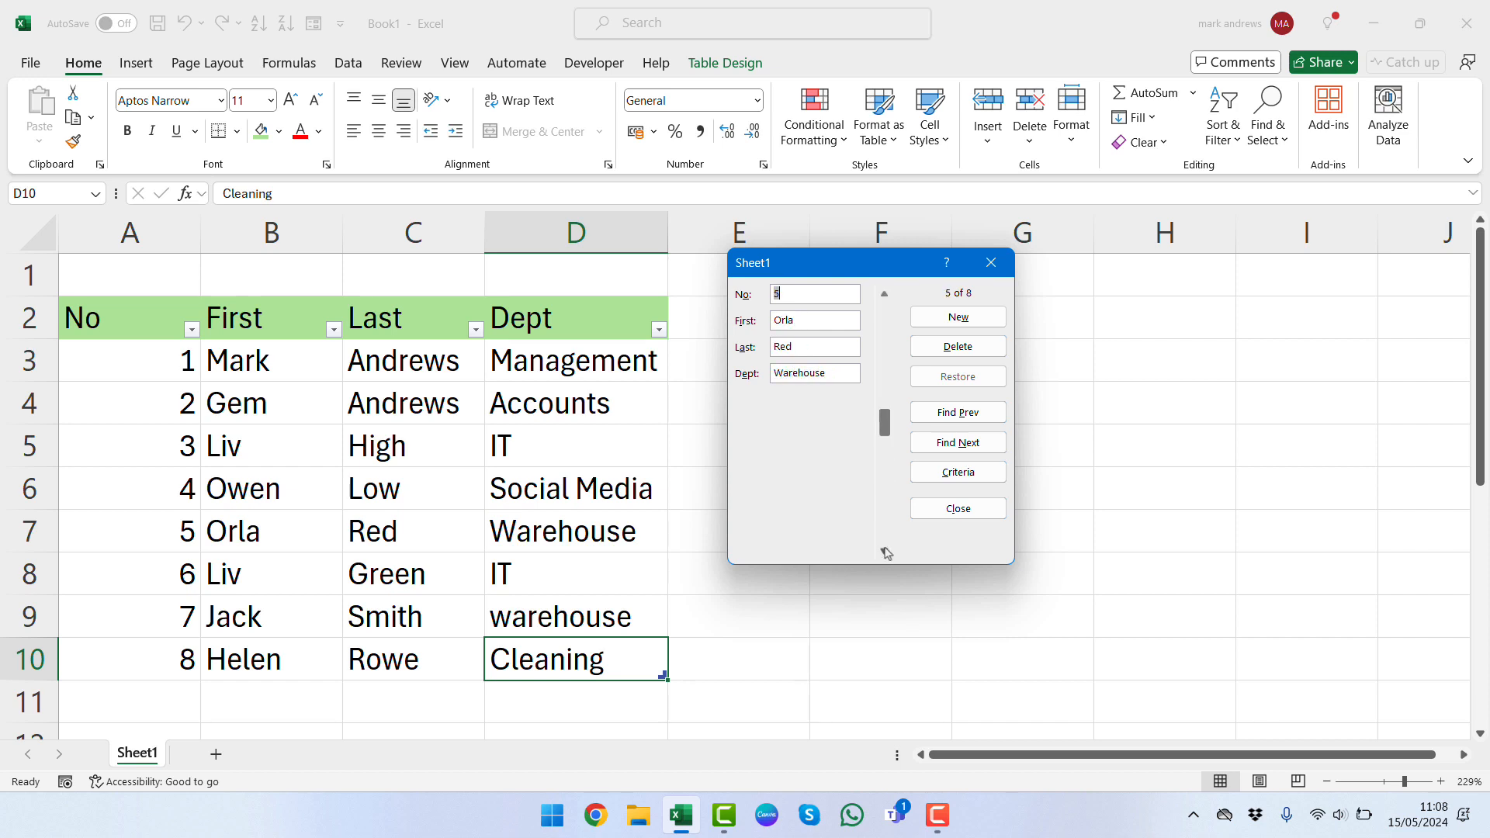
click(885, 551)
click(885, 551)
click(884, 551)
click(885, 550)
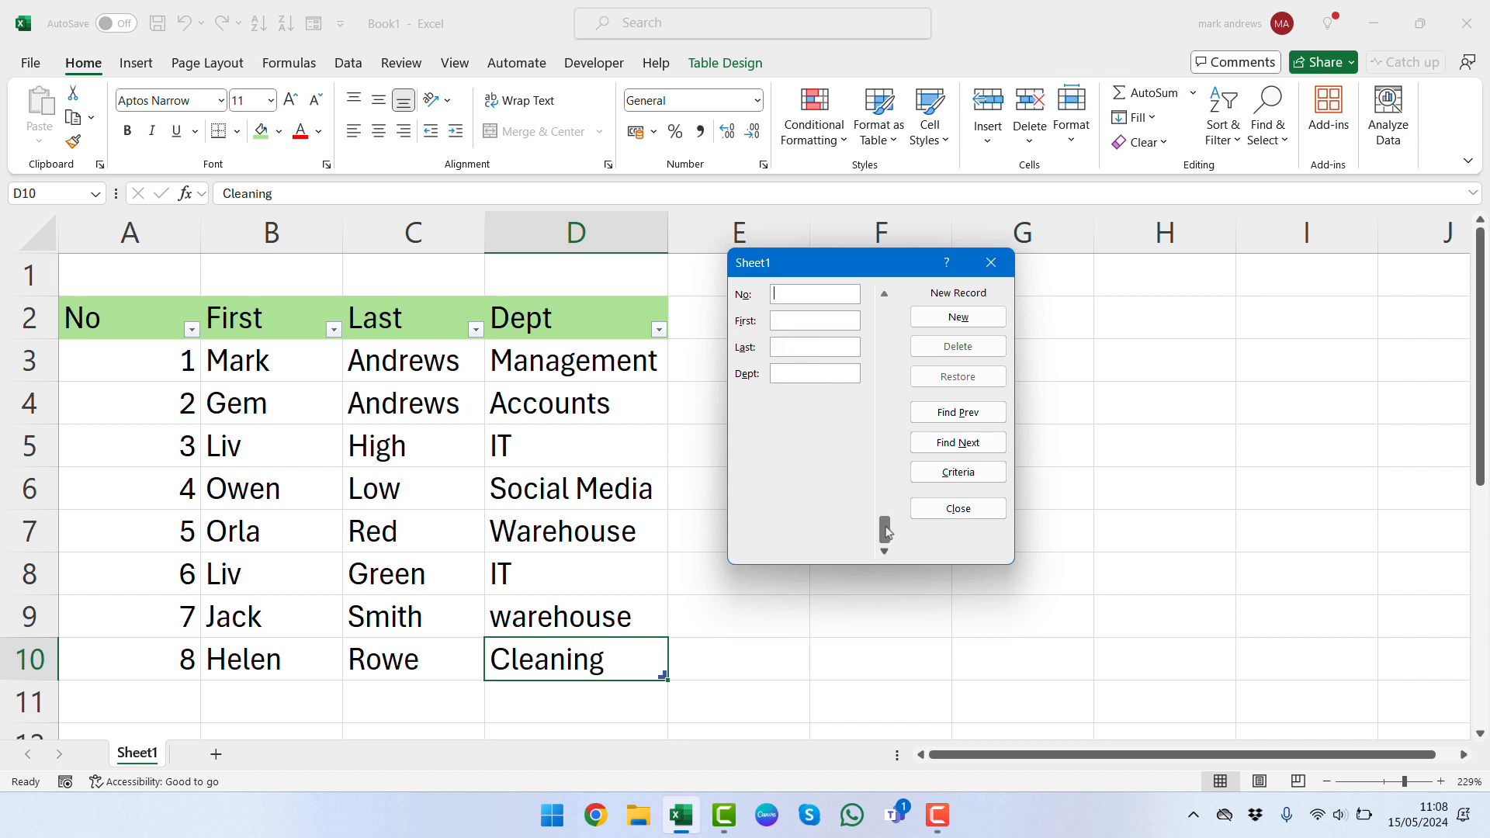
drag(885, 531, 885, 310)
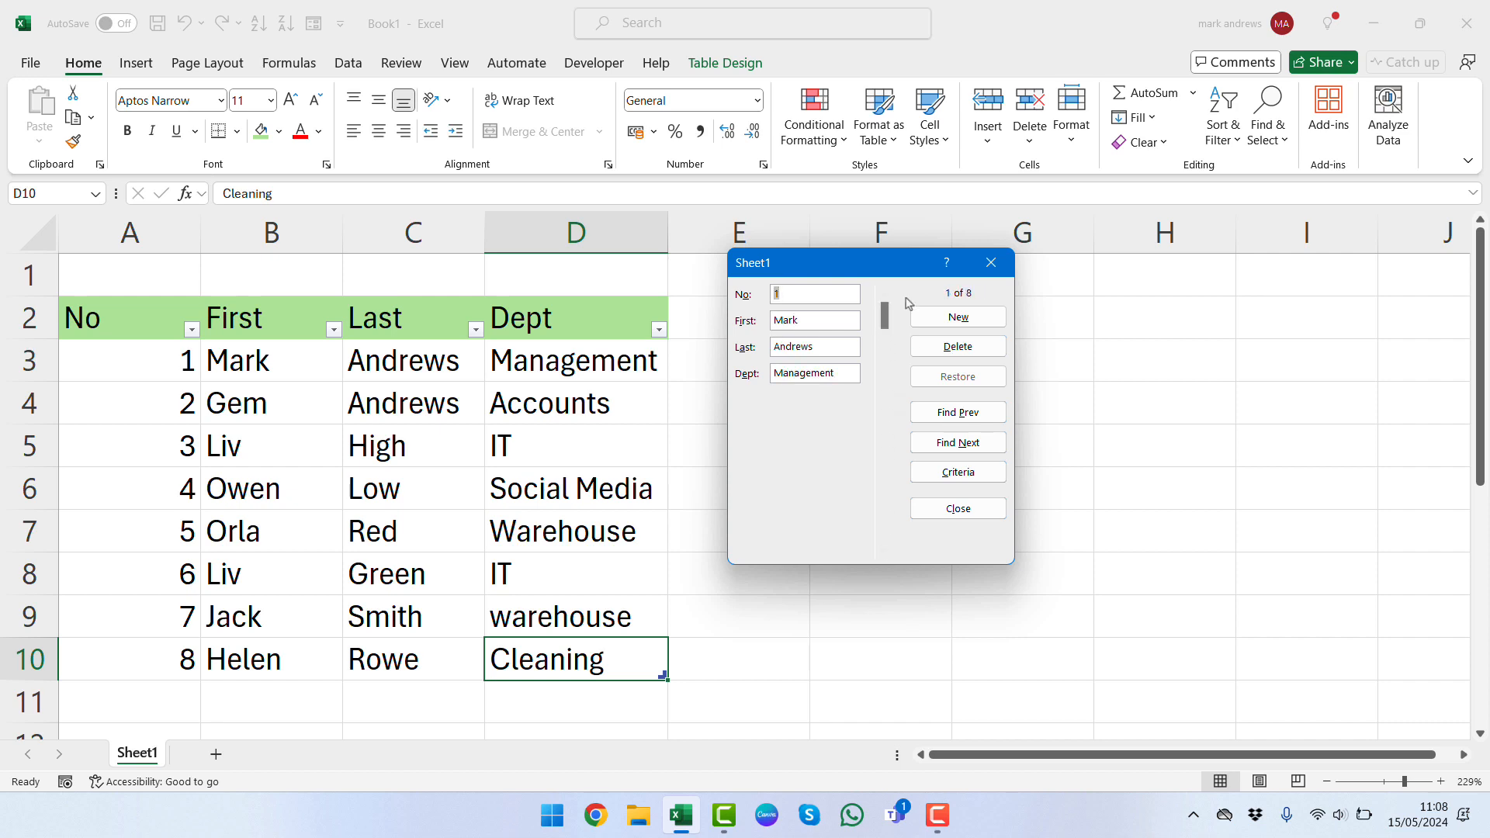